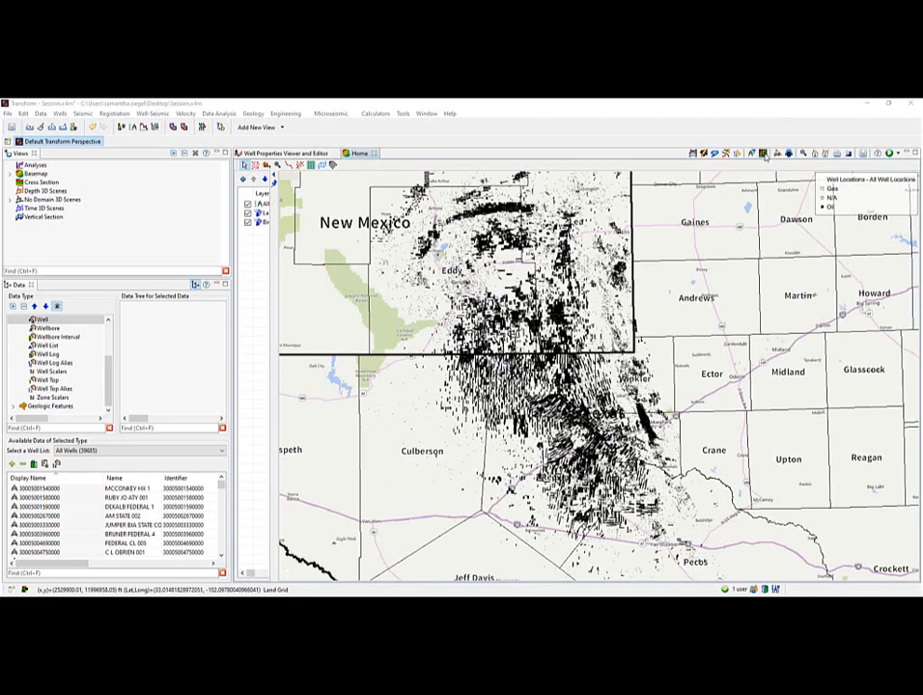
Open the 2D Mapping Utility and add Well Tops as an input data type.
left_click(764, 154)
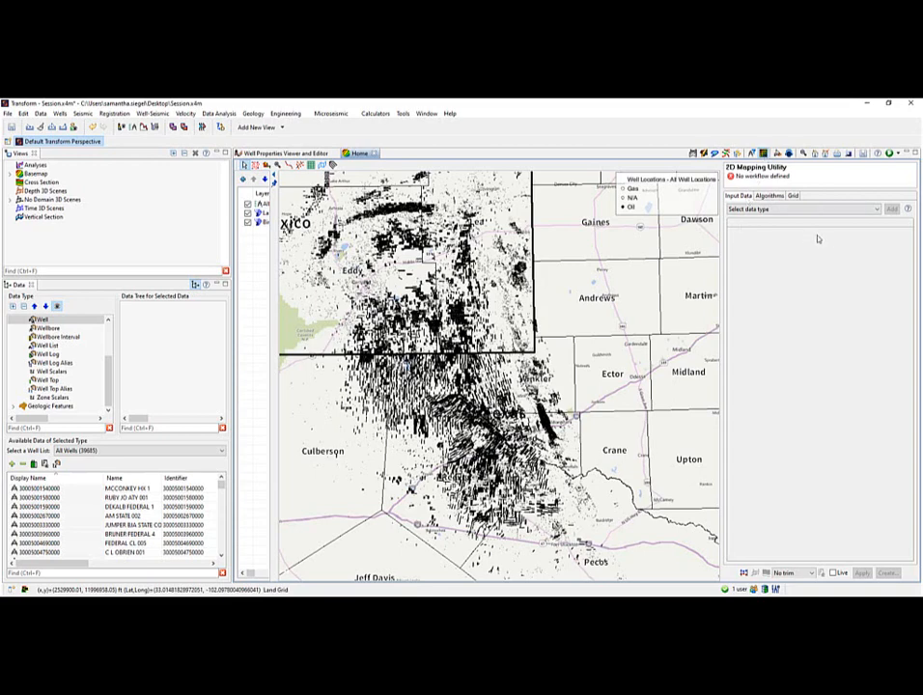
left_click(762, 210)
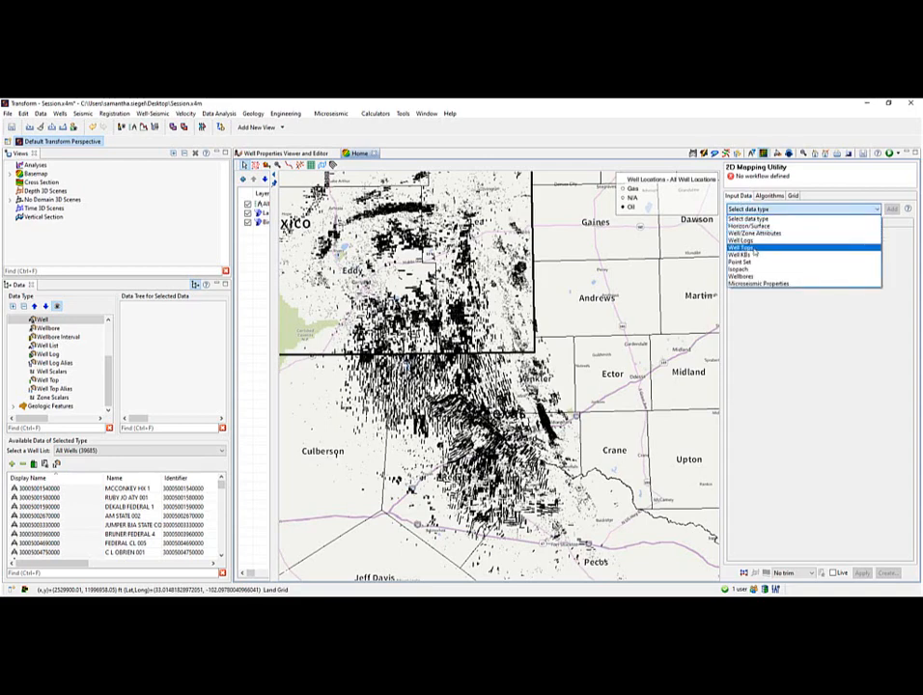
left_click(755, 250)
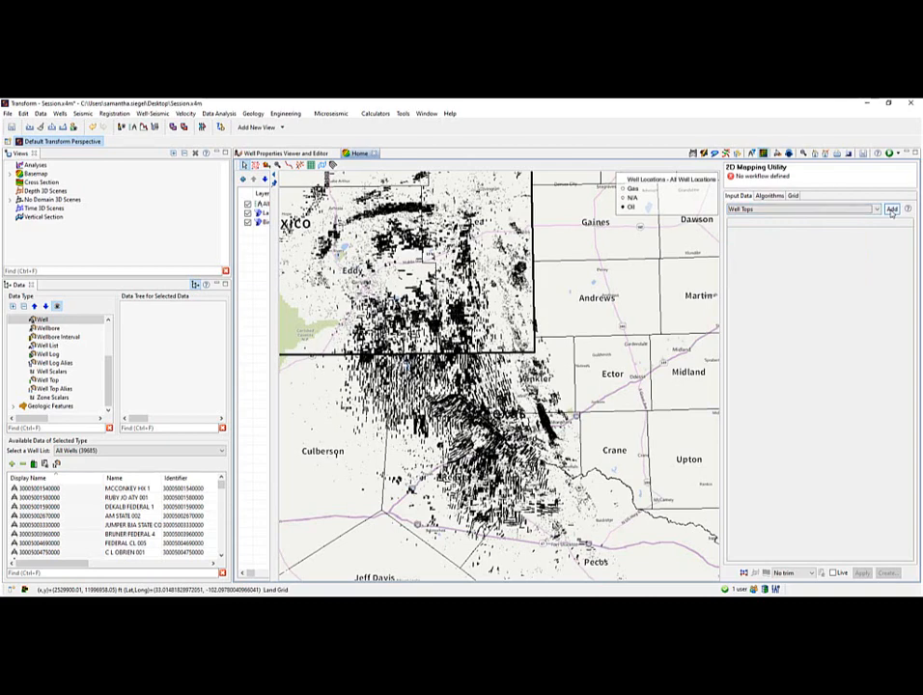
left_click(892, 210)
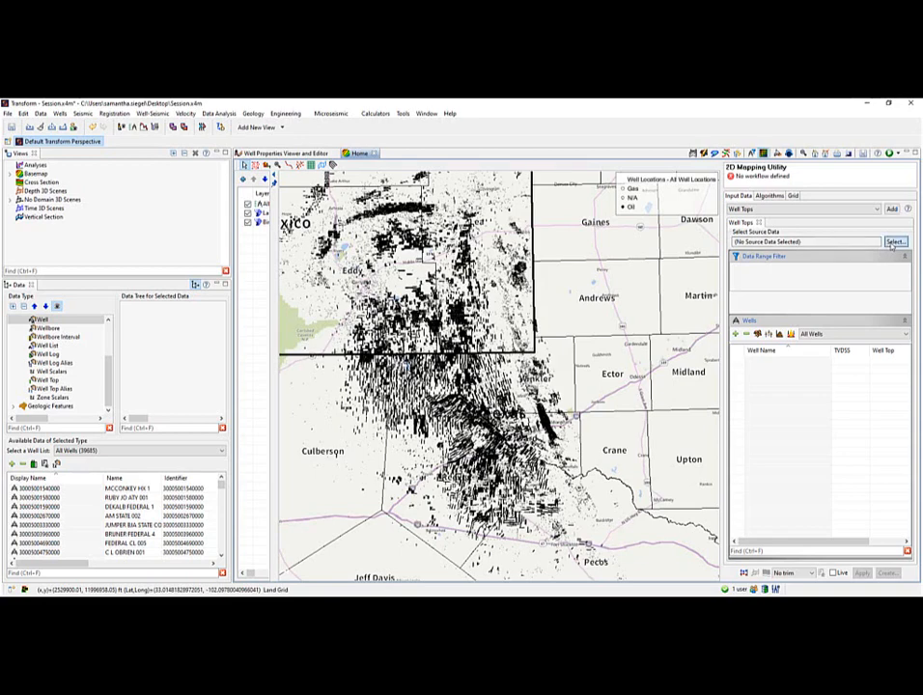
Compare the well tops and well top aliases by count and name, and choose the Wolfcamp_A alias as source data.
left_click(893, 242)
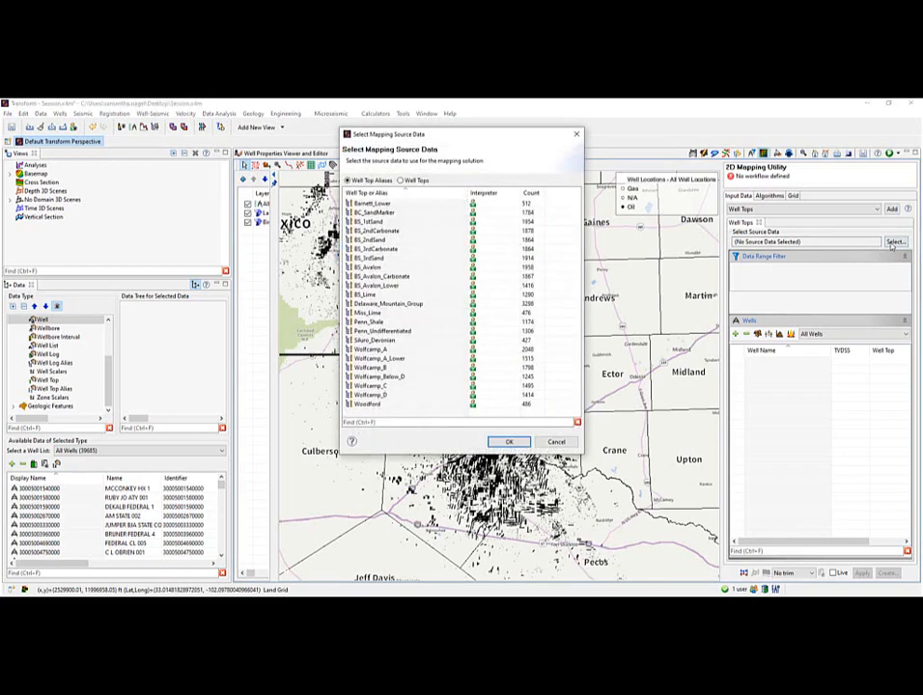
left_click(413, 183)
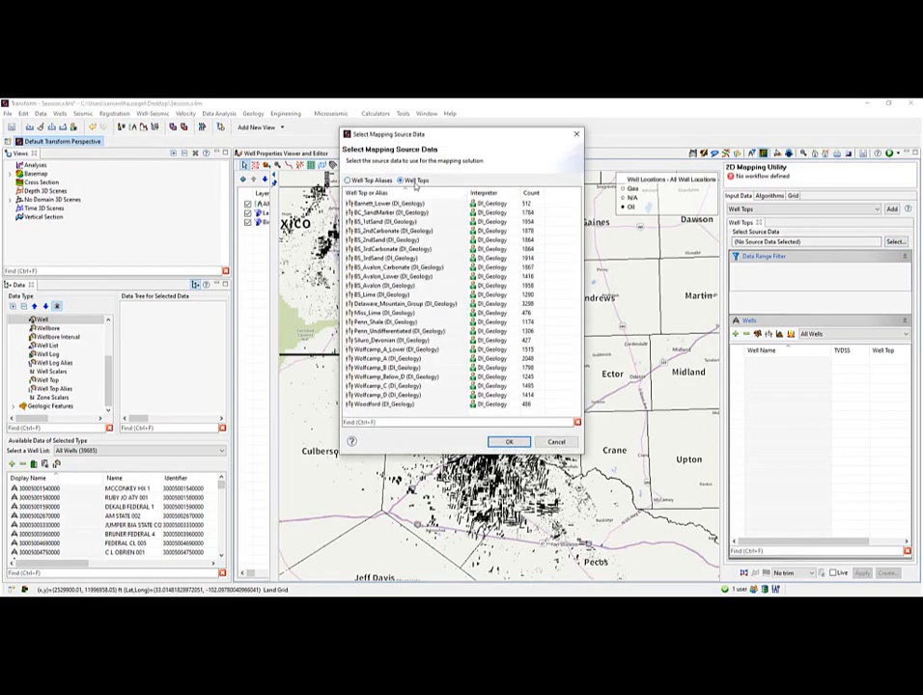
left_click(350, 181)
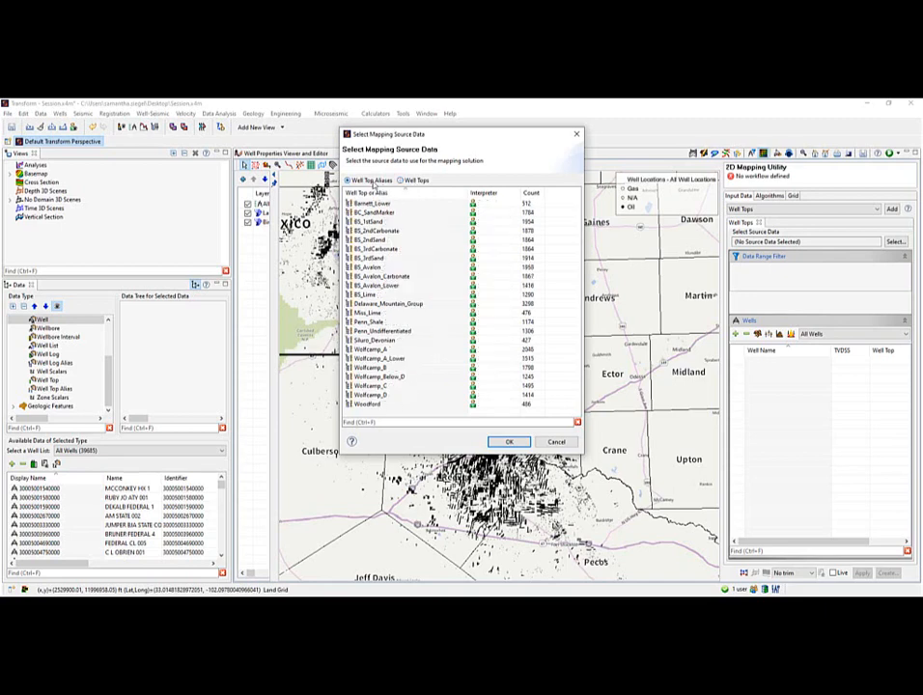
left_click(532, 193)
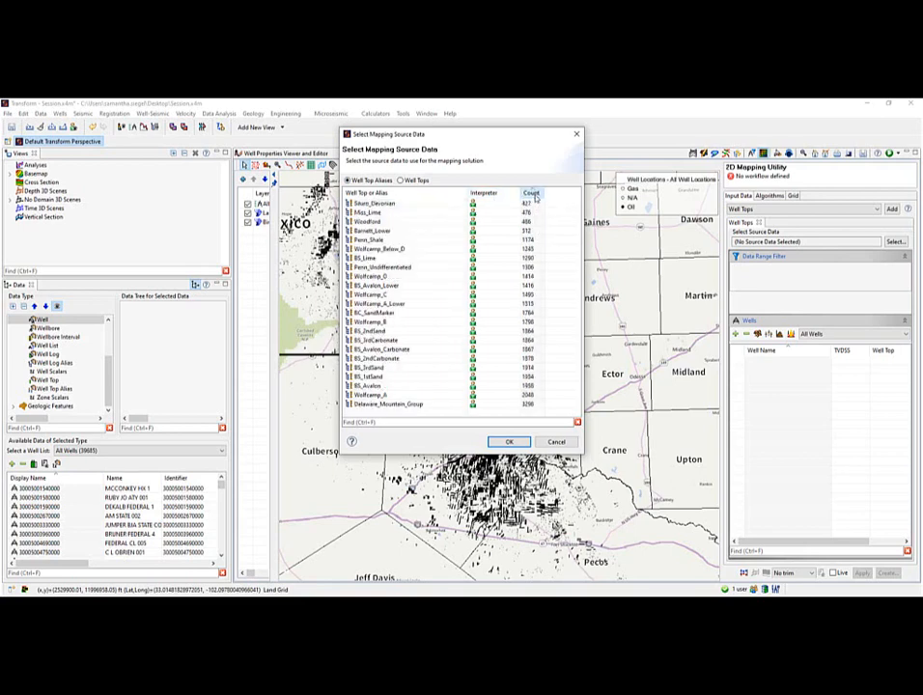
left_click(534, 195)
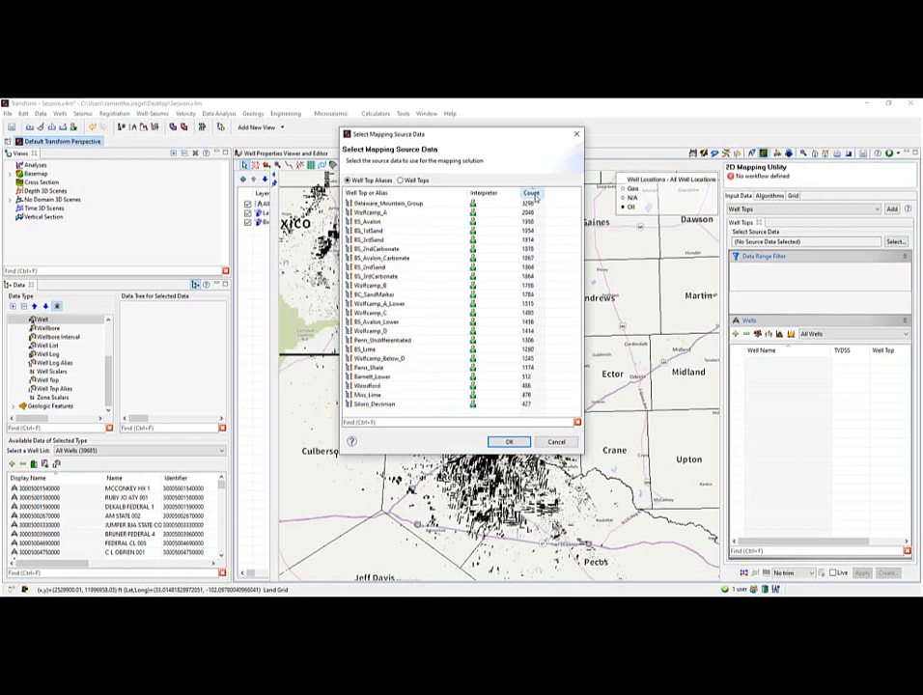
left_click(383, 195)
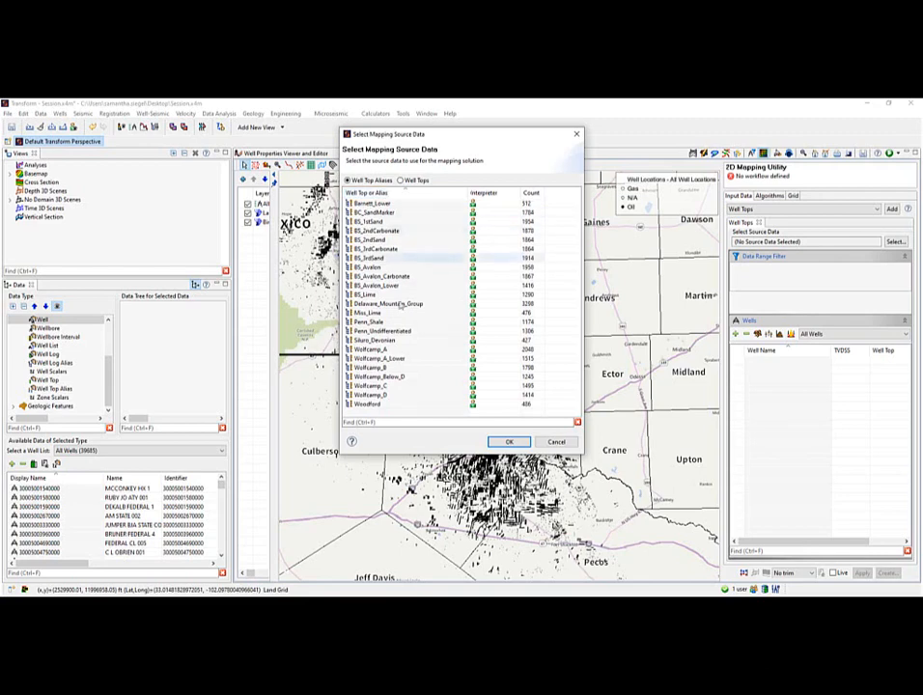
left_click(453, 349)
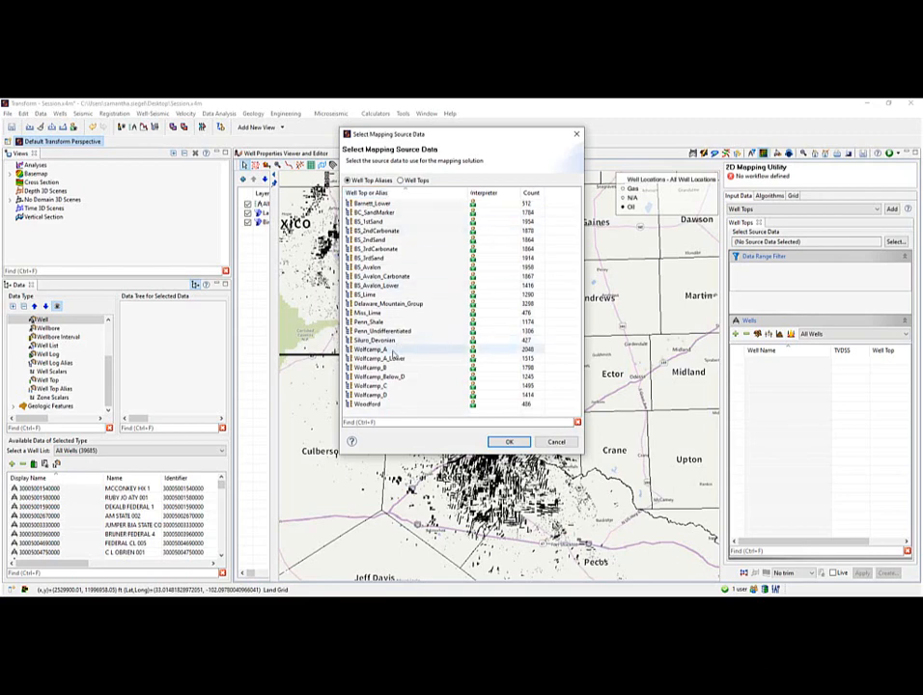
left_click(507, 444)
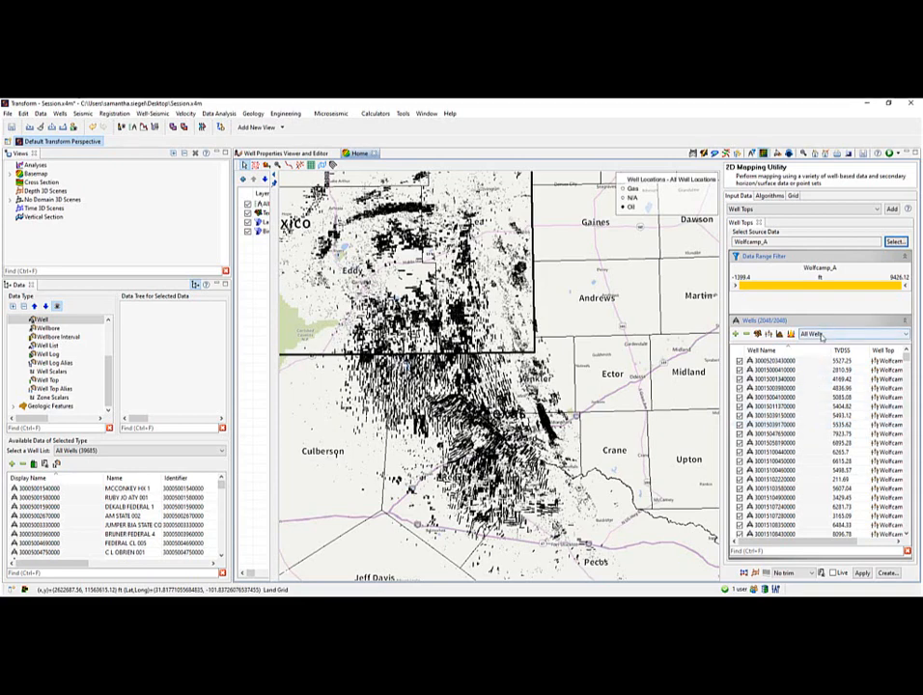
Review the well list choices and the data range filter for the Wolfcamp_A tops.
left_click(821, 334)
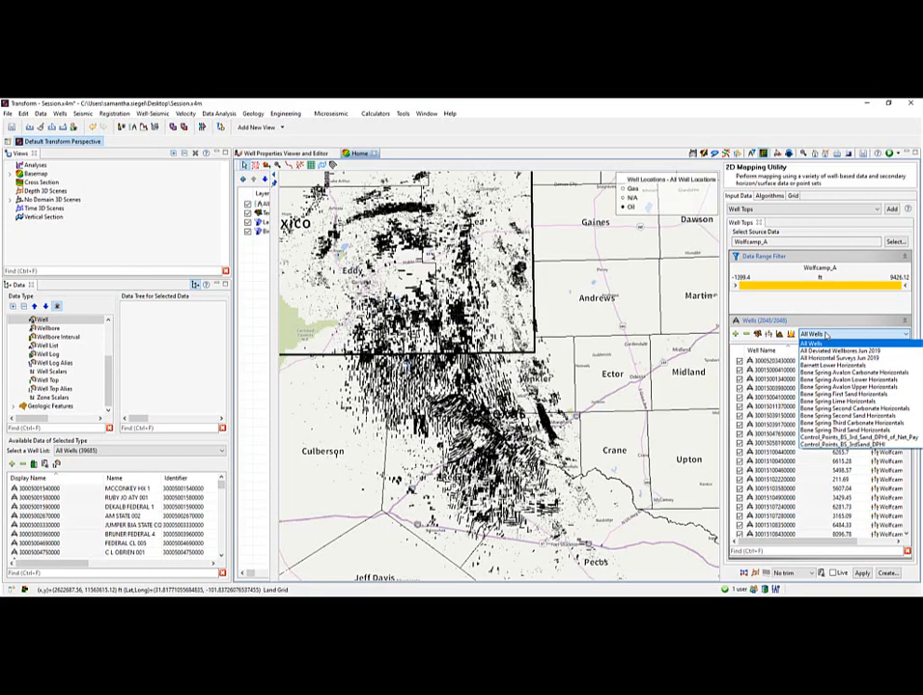
left_click(826, 334)
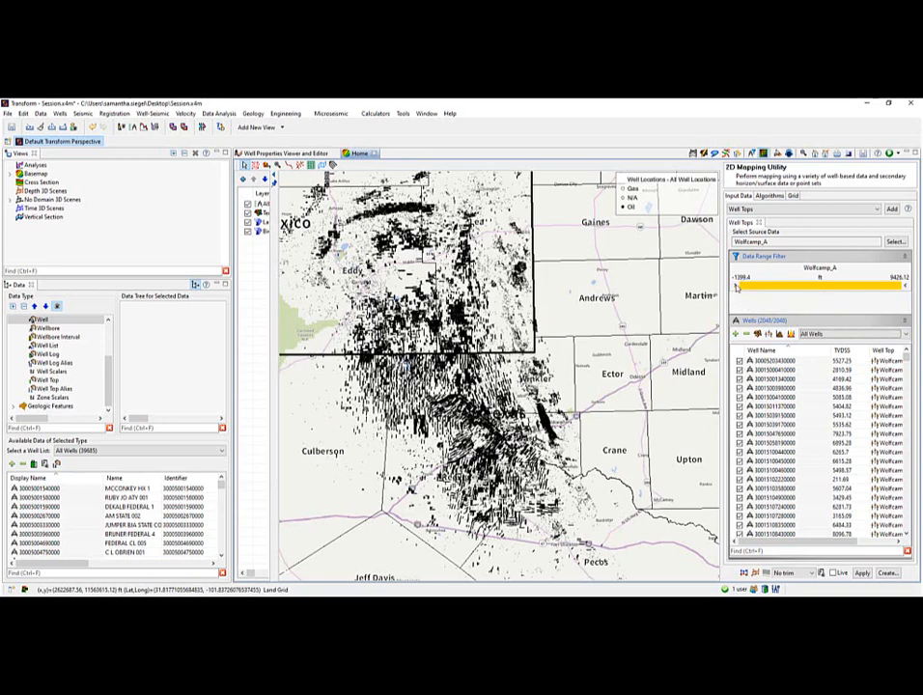
mouse_move(736, 287)
left_mouse_down()
mouse_move(781, 290)
mouse_move(736, 281)
left_mouse_up()
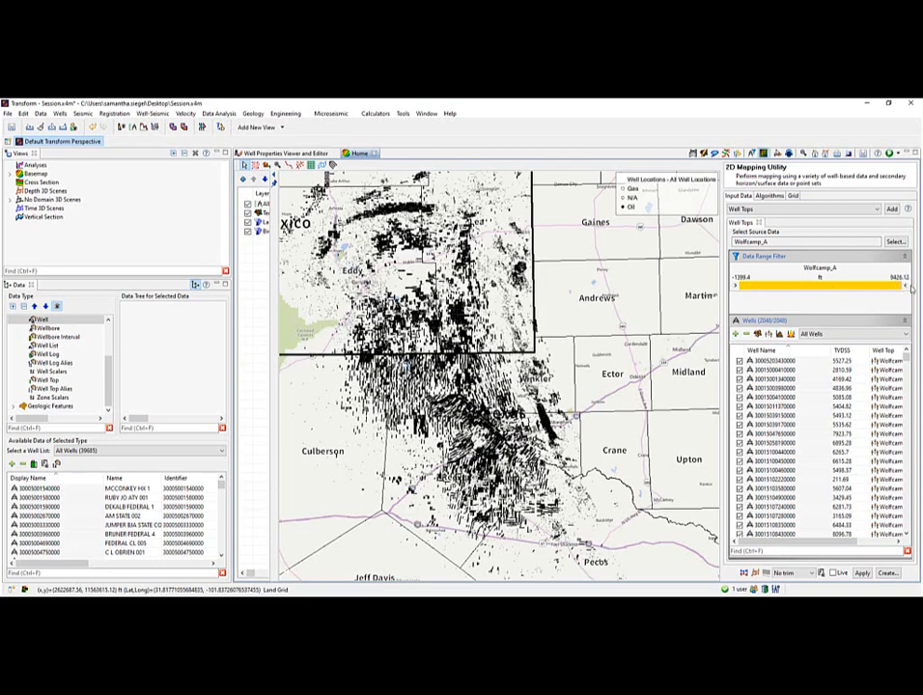
Deselect and reselect all wells, and view the options for a highlighted block of the first 13 wells.
left_click(738, 333)
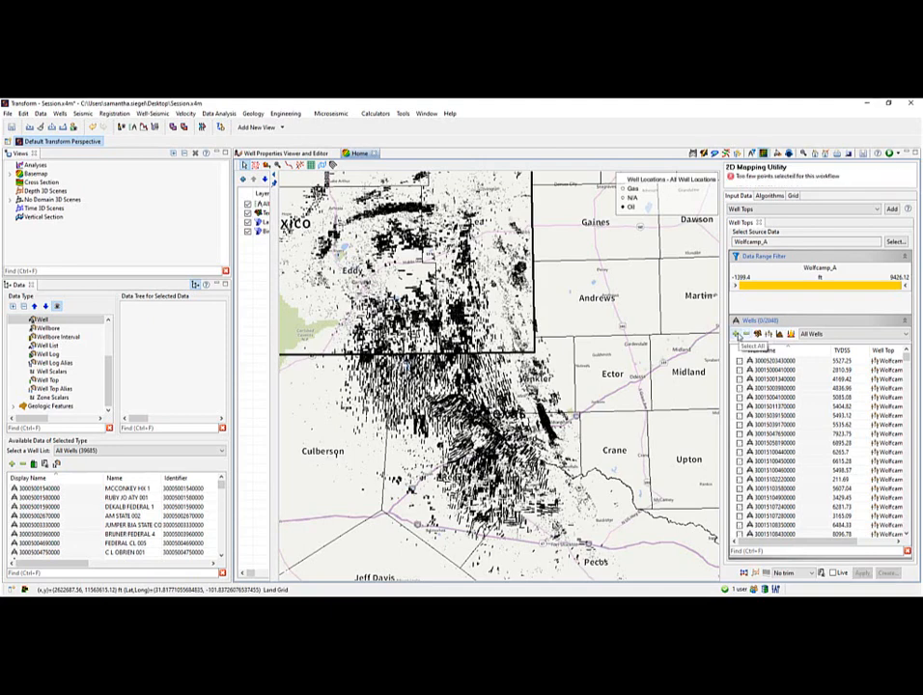
left_click(738, 333)
left_click(769, 361)
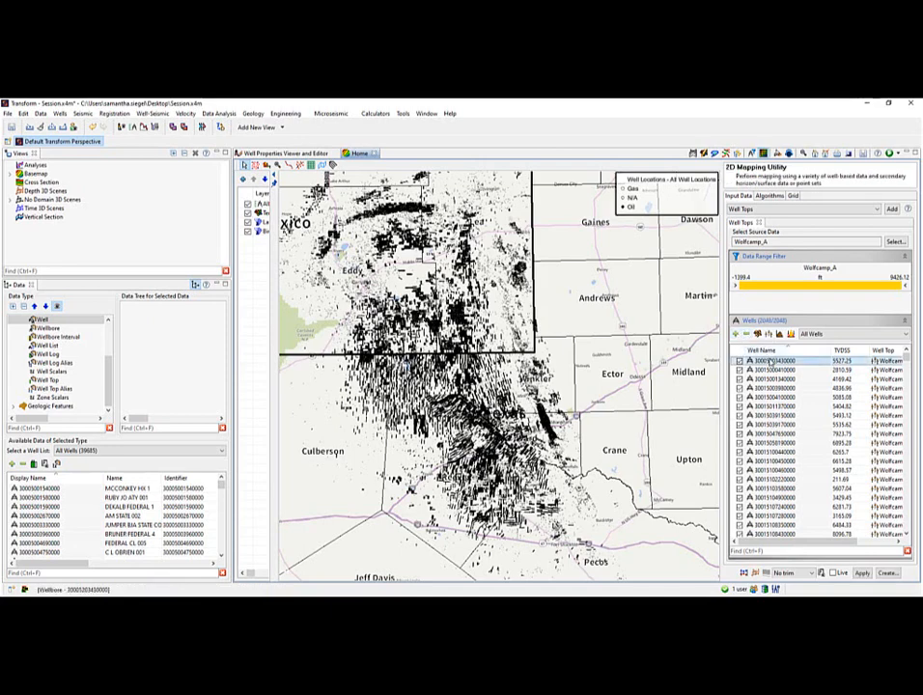
left_click(772, 470, "shift")
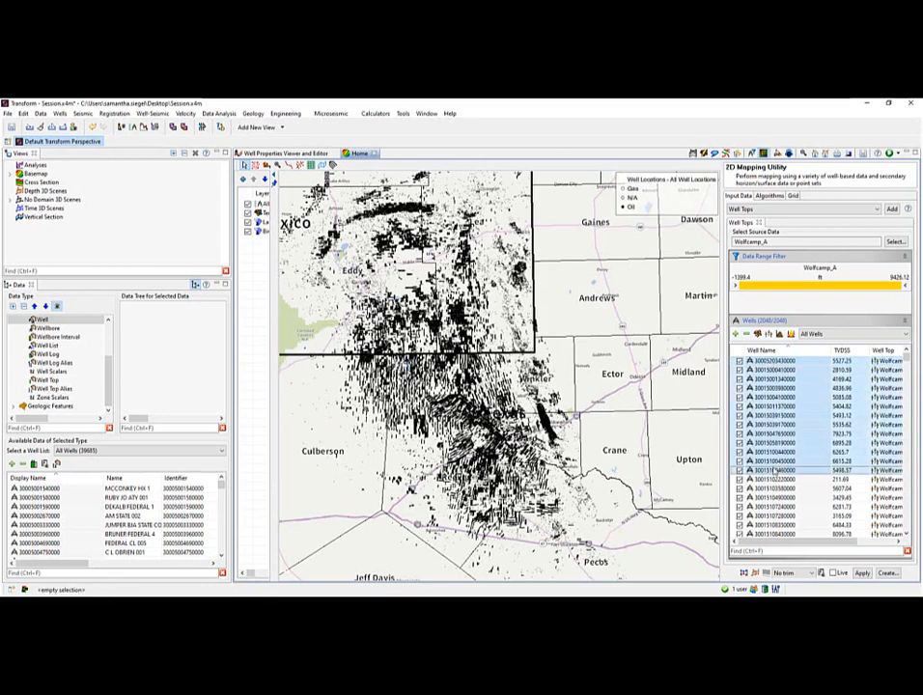
right_click(790, 407)
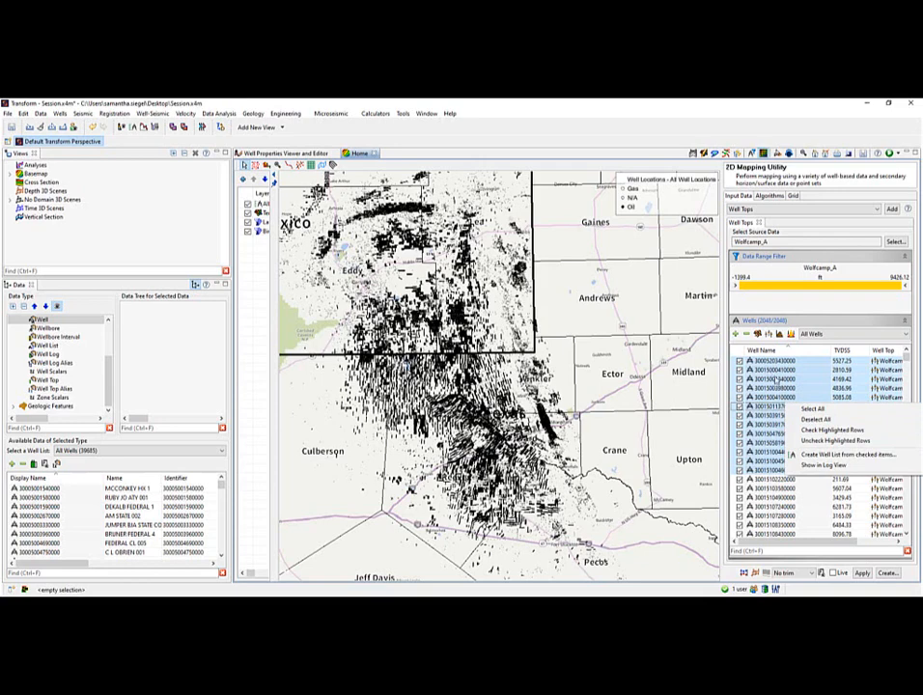
left_click(775, 360)
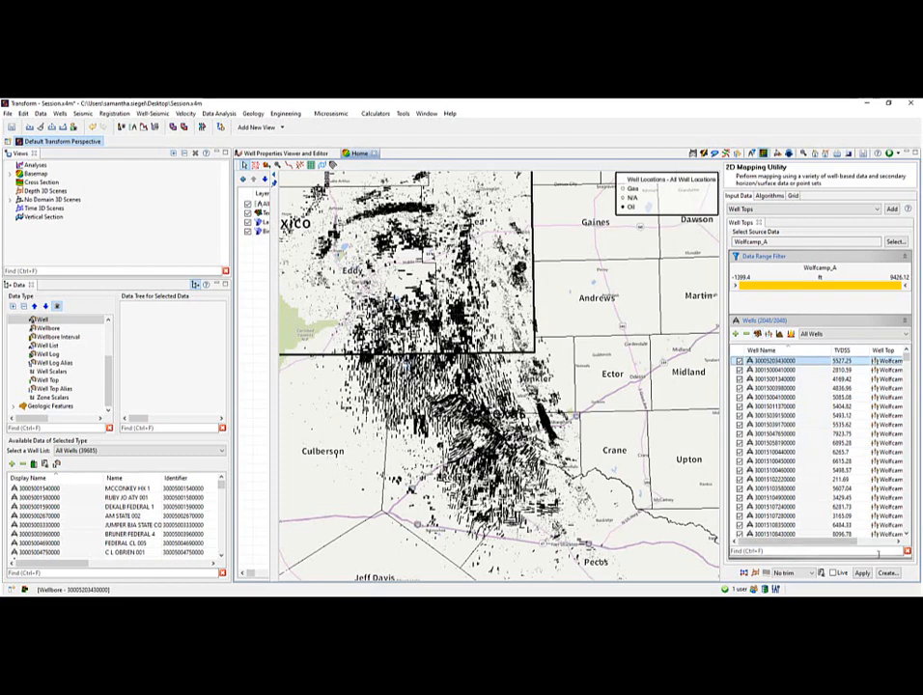
Generate the temporary Wolfcamp_A map in TVDSS, try it in measured depth, and return the well values to TVDSS.
left_click(862, 574)
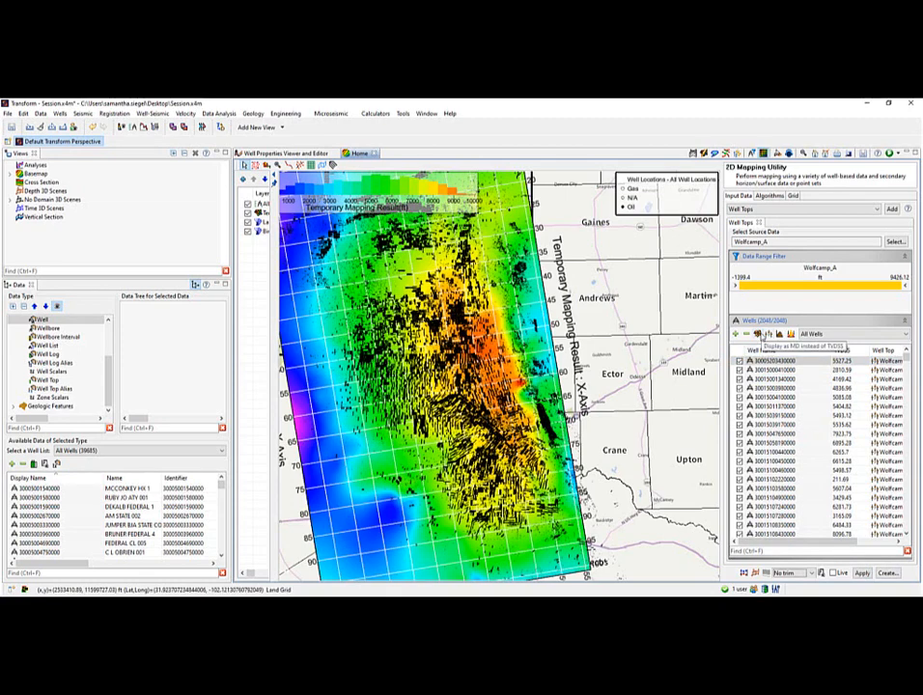
left_click(758, 334)
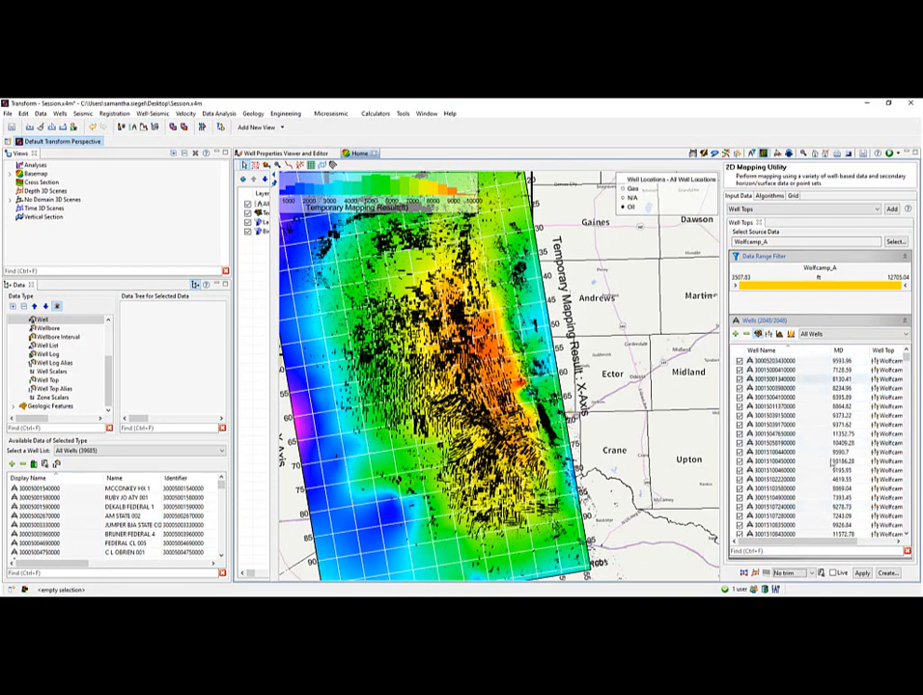
left_click(862, 573)
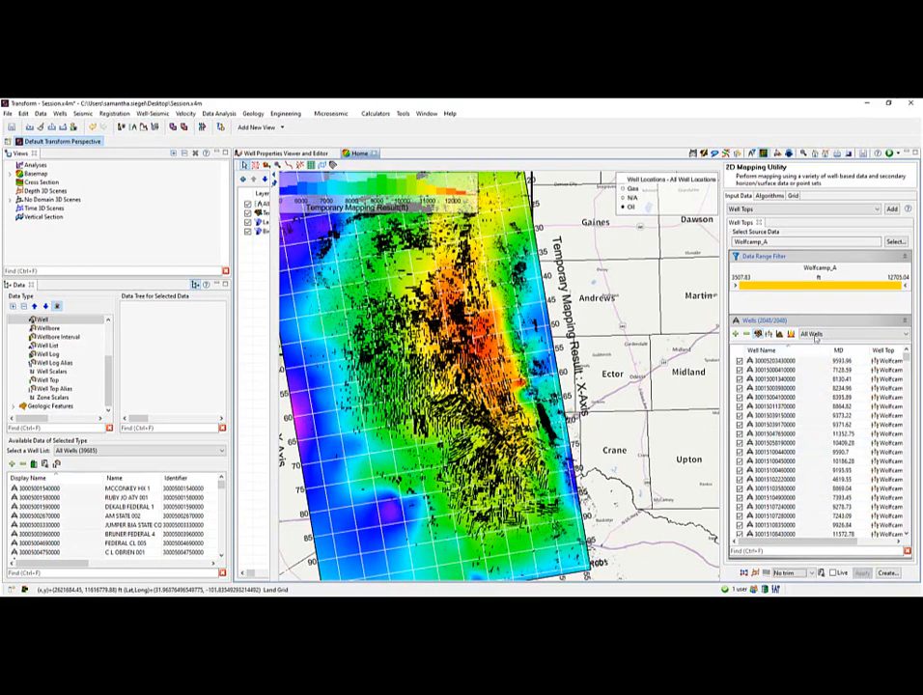
left_click(758, 334)
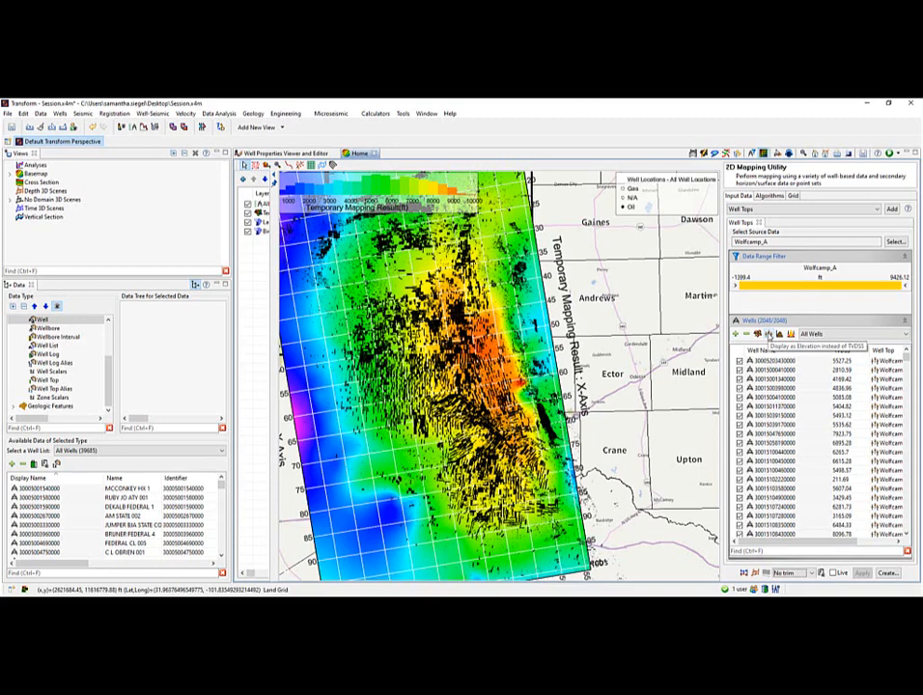
Map Wolfcamp_A as elevation instead of TVDSS, and regenerate the map with TVDSS values.
left_click(770, 334)
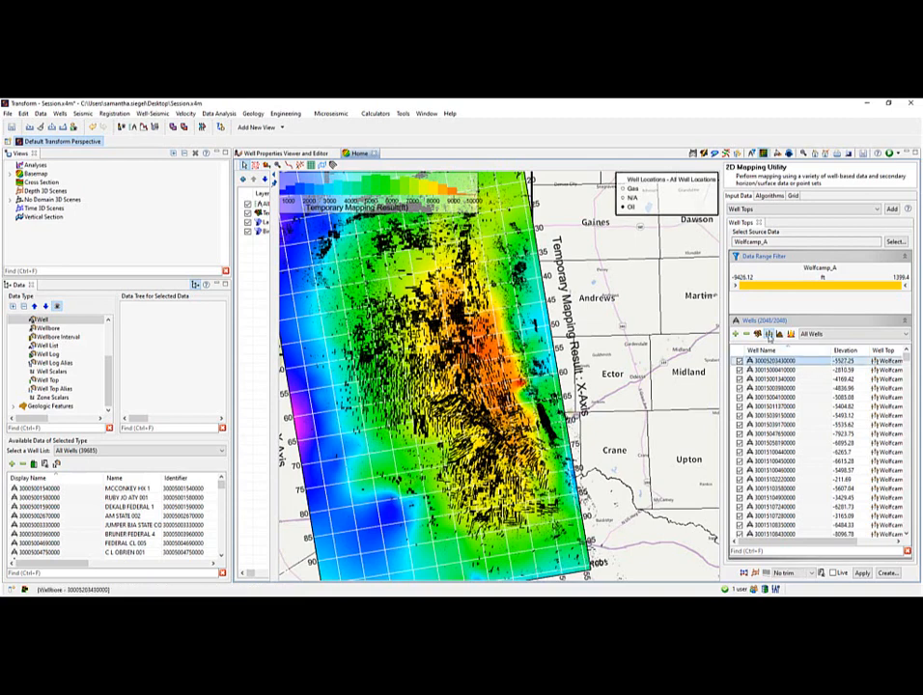
left_click(770, 334)
left_click(769, 334)
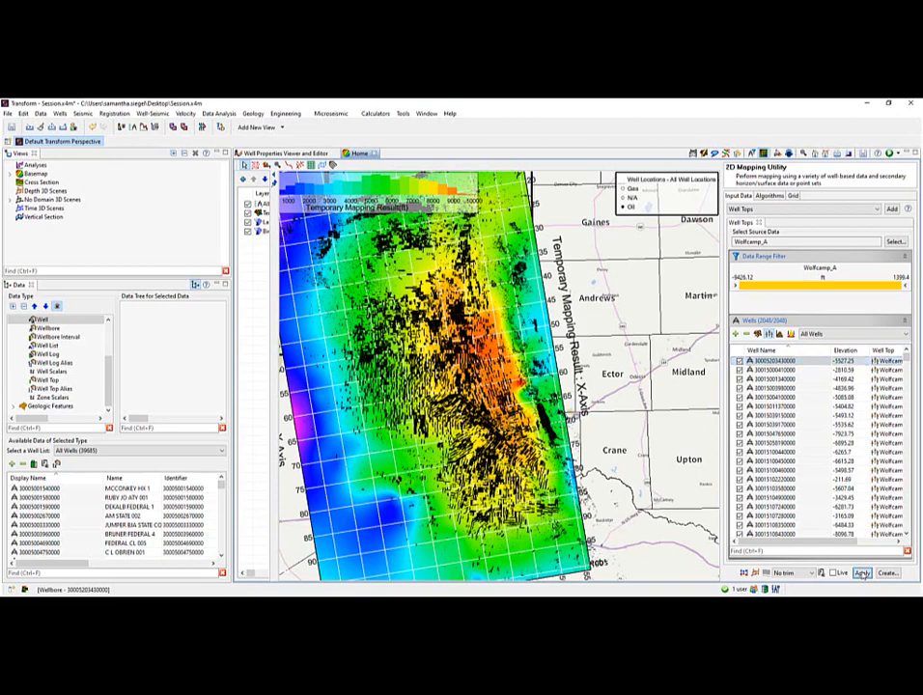
left_click(863, 574)
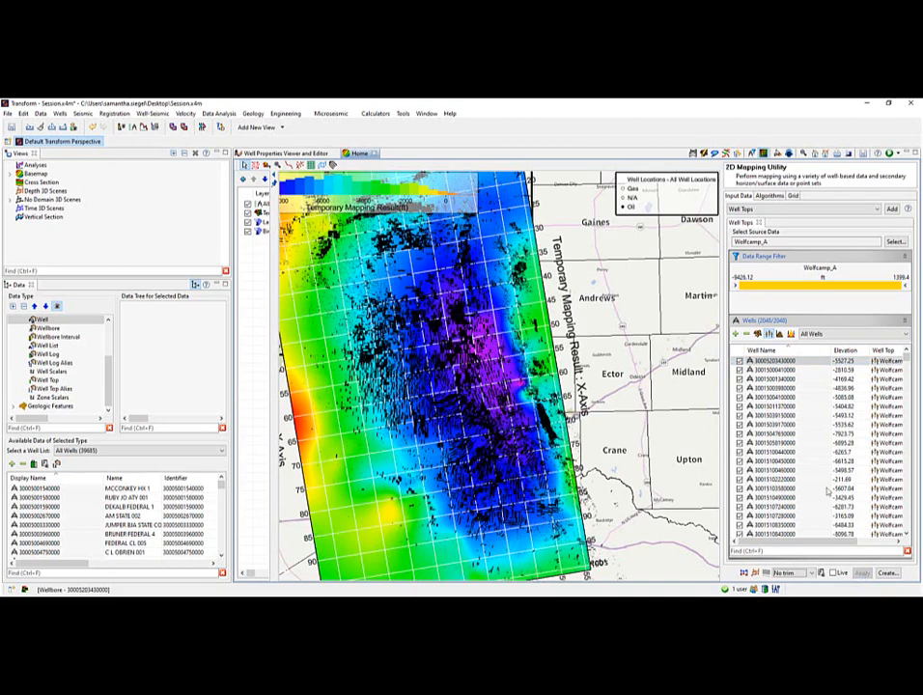
left_click(769, 334)
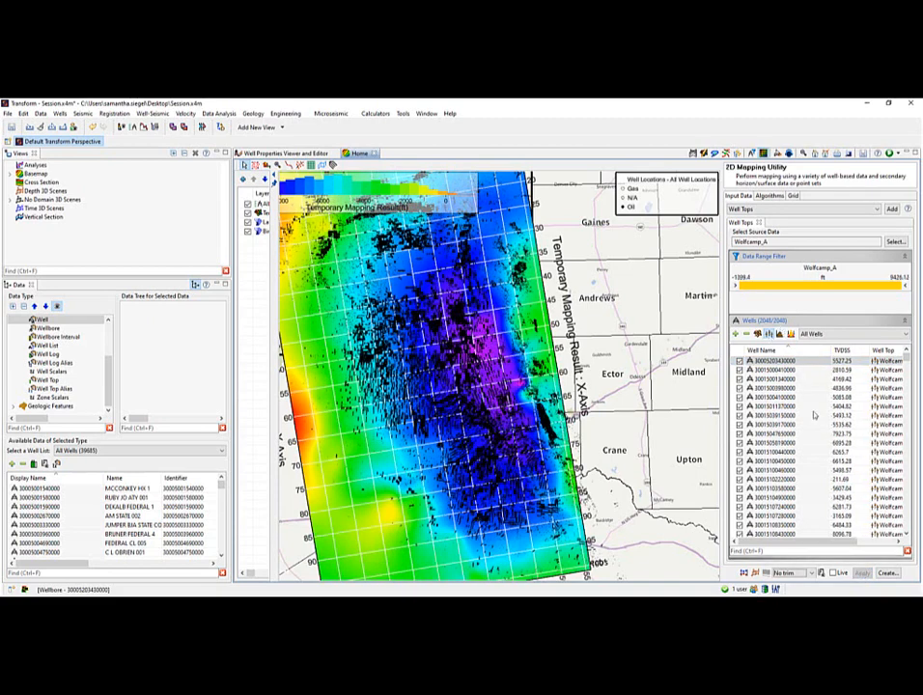
left_click(863, 575)
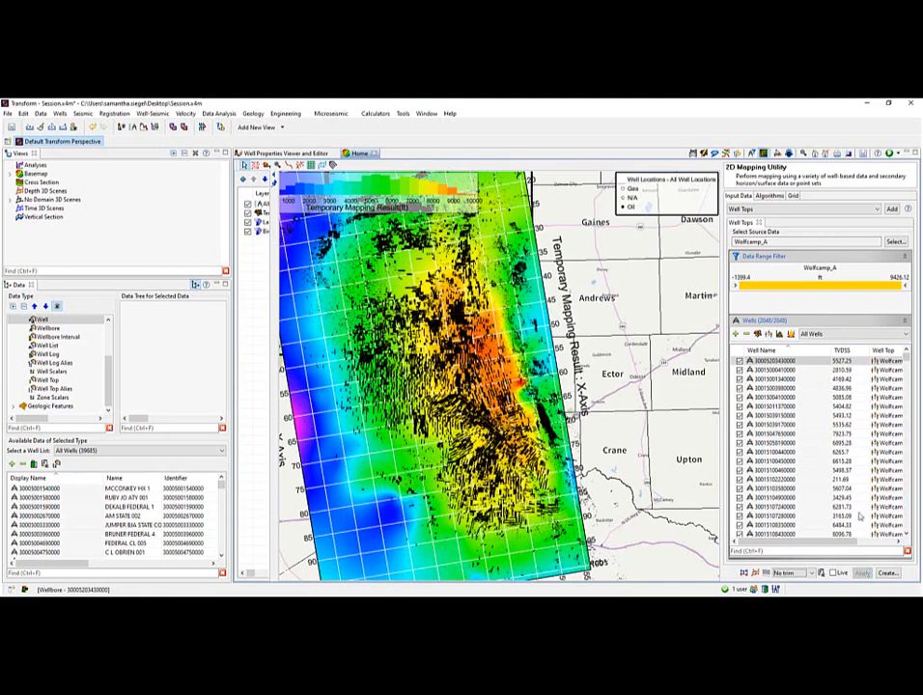
Use the Wolfcamp_A histogram to filter the data range to about 6396 to 8992 ft, and regenerate the map.
left_click(778, 334)
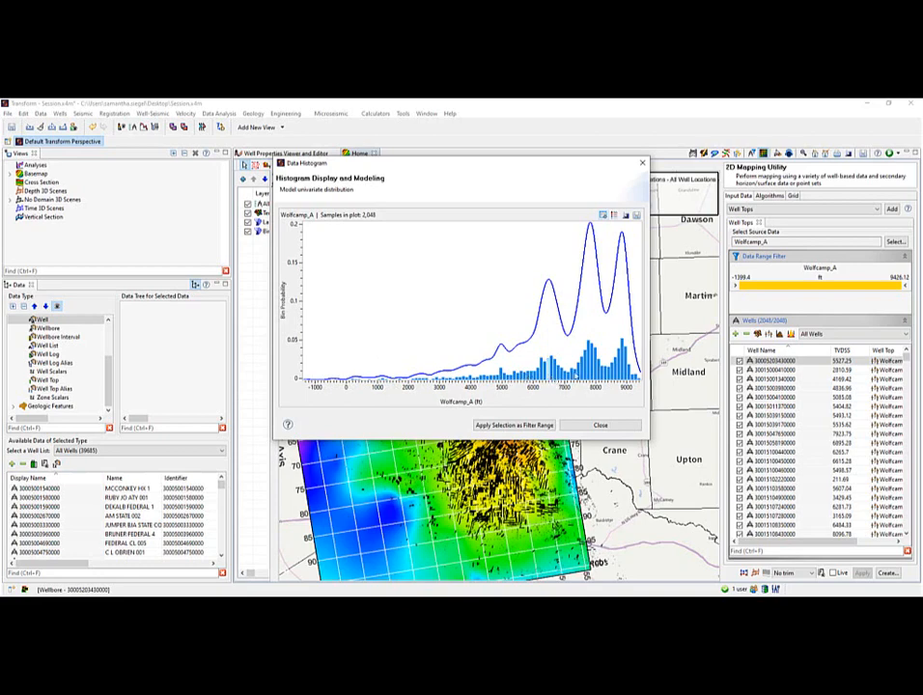
left_click_drag(571, 383, 630, 376)
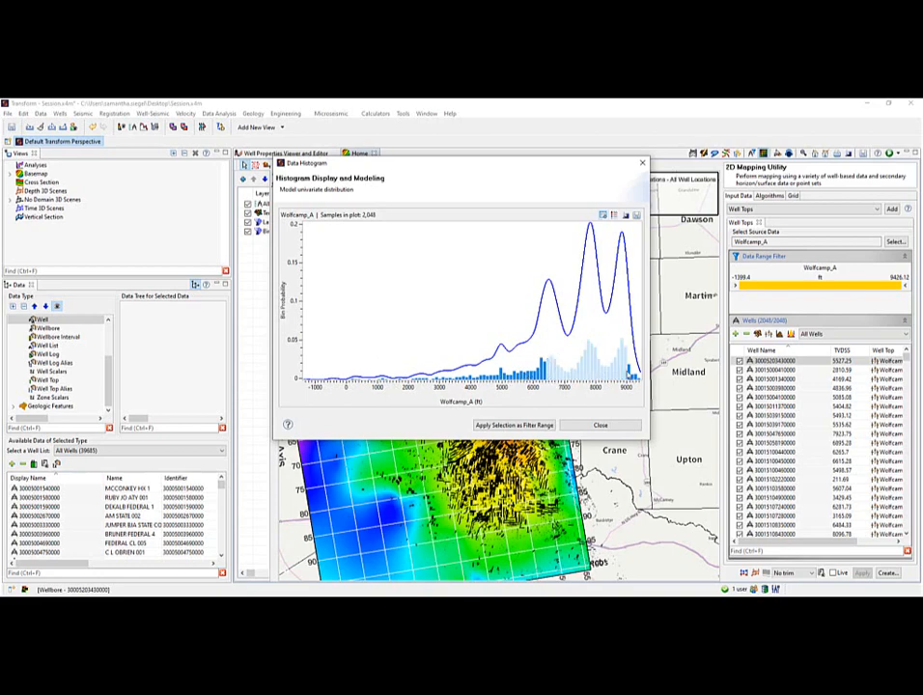
left_click(536, 426)
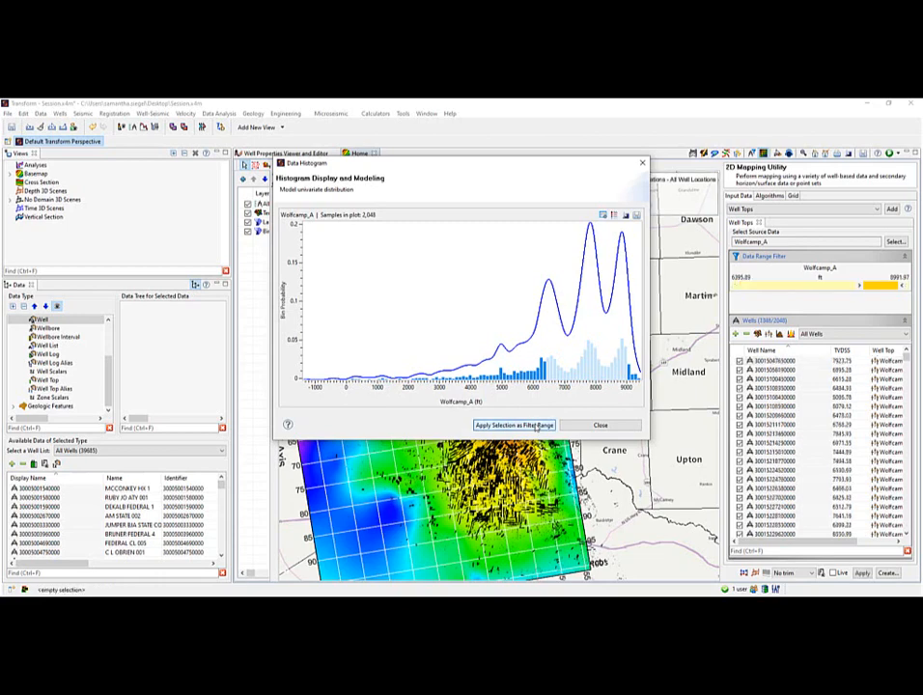
left_click(601, 426)
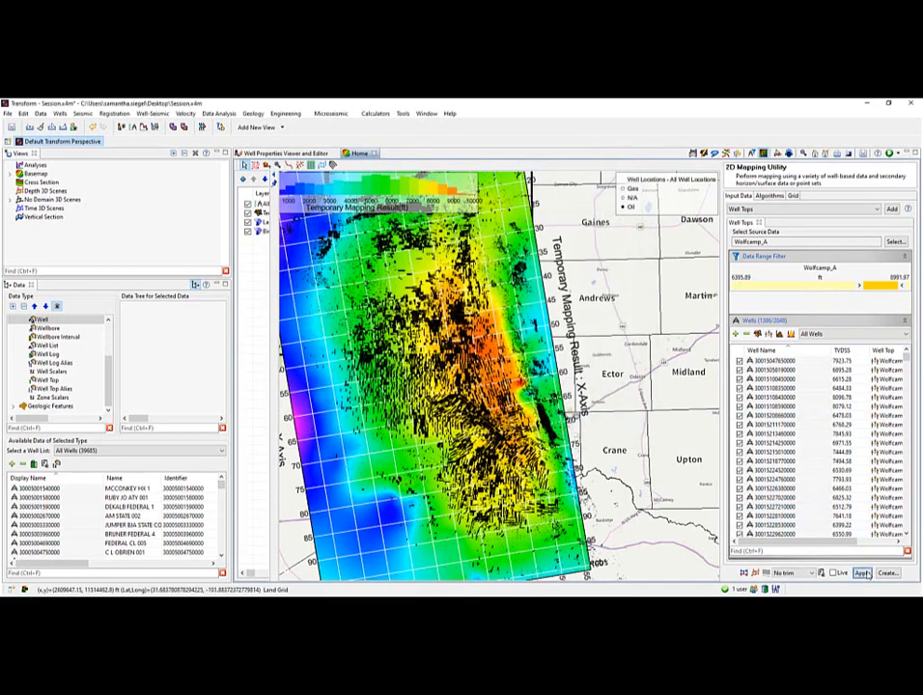
left_click(864, 574)
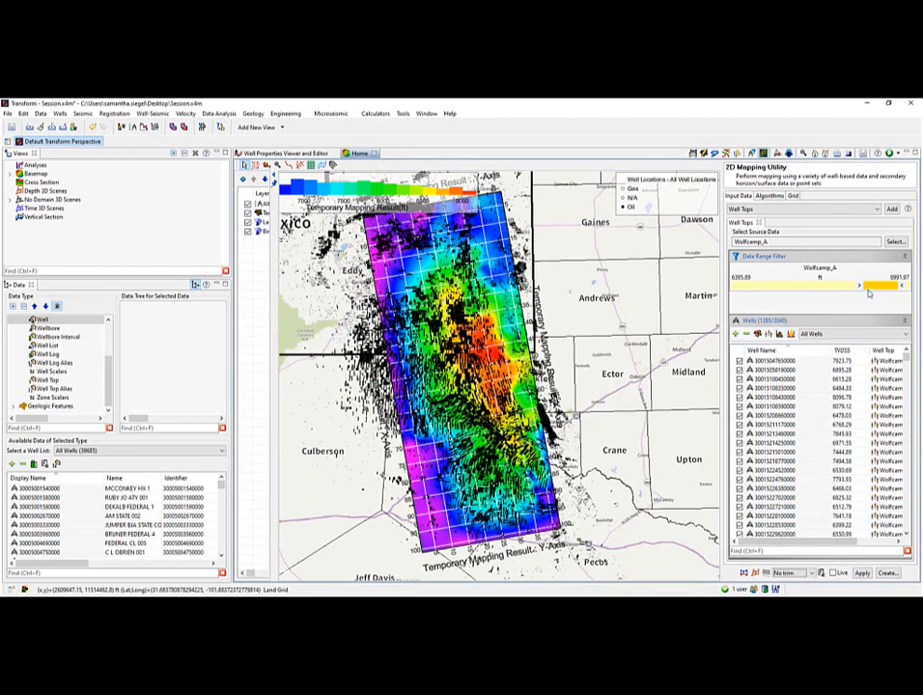
Widen the Wolfcamp_A data range filter back to its full range of -1399.4 to 9426.12 ft, and regenerate the map.
left_click_drag(861, 288, 735, 287)
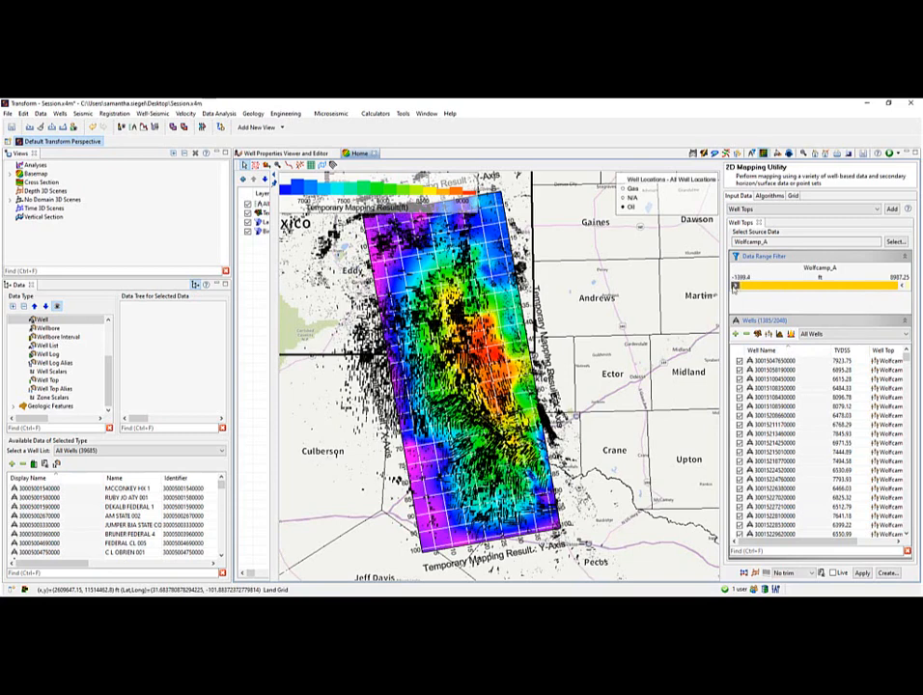
left_click_drag(902, 286, 912, 286)
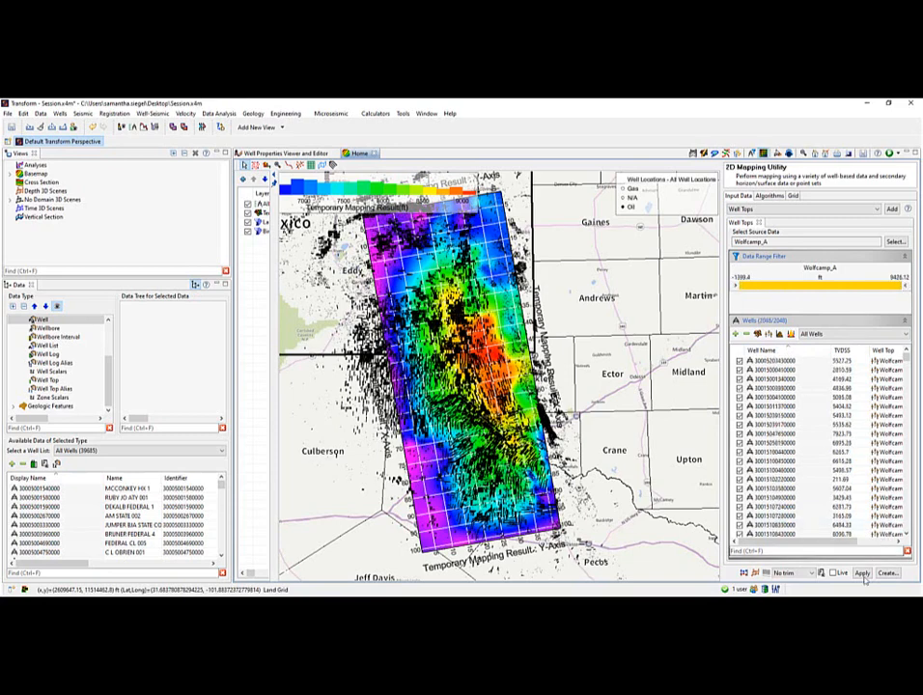
left_click(862, 573)
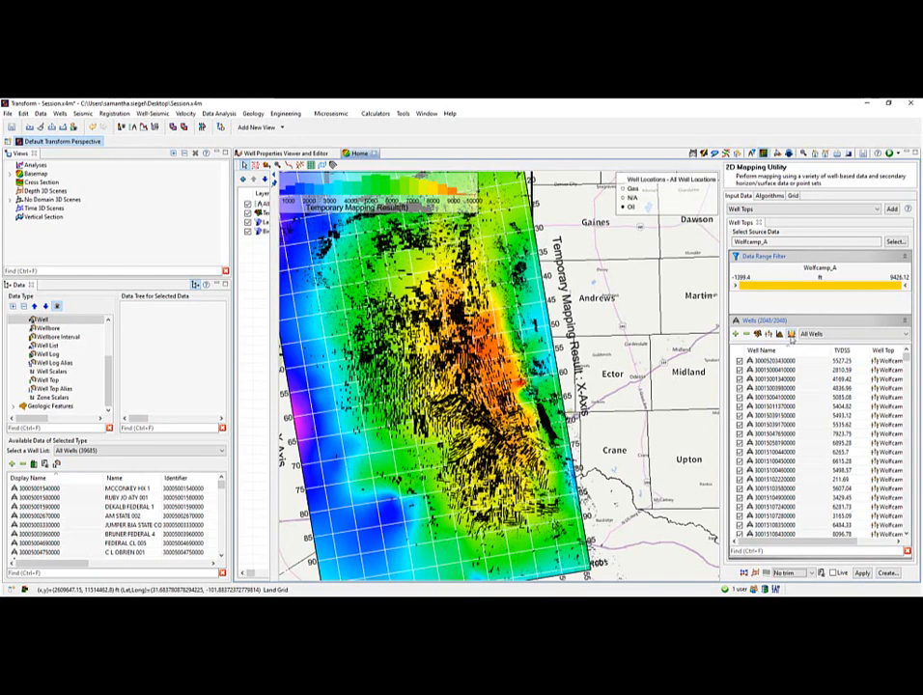
Run a spatial outlier analysis on the Wolfcamp_A wells, exclude the selected outliers, and regenerate the map.
left_click(791, 334)
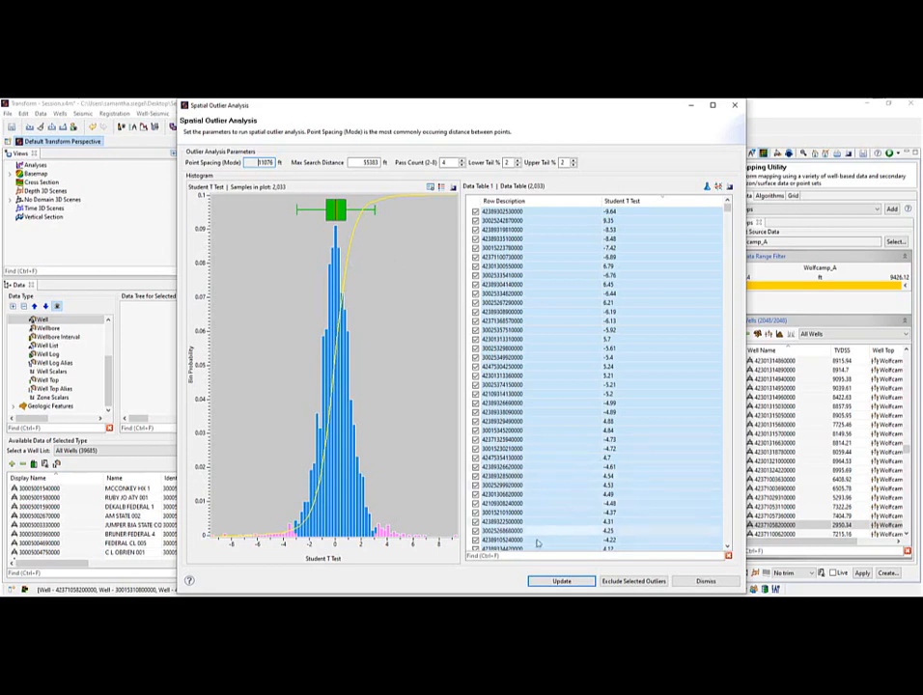
left_click(565, 582)
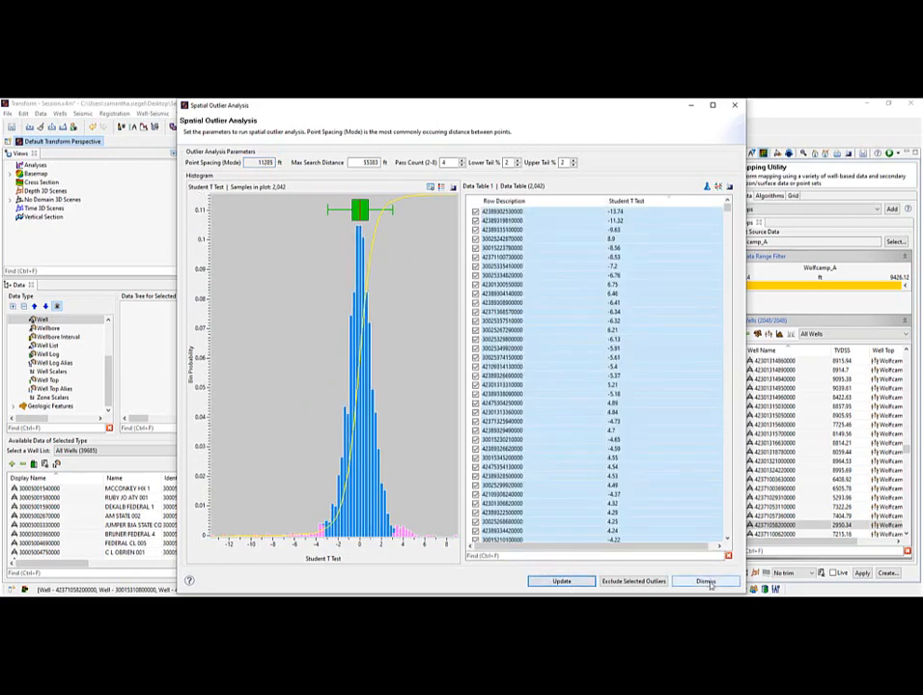
left_click(645, 584)
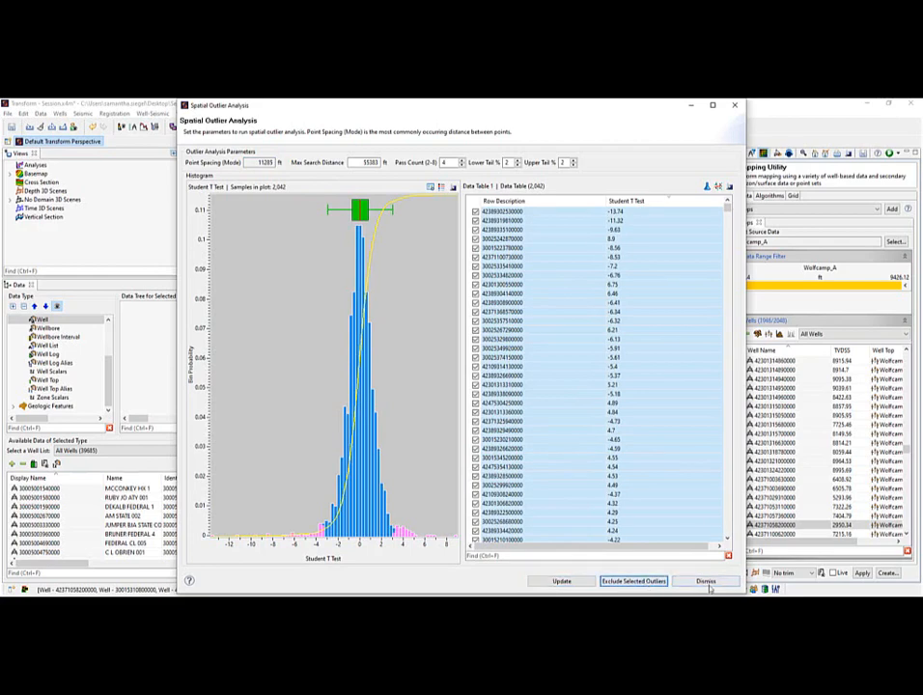
left_click(710, 584)
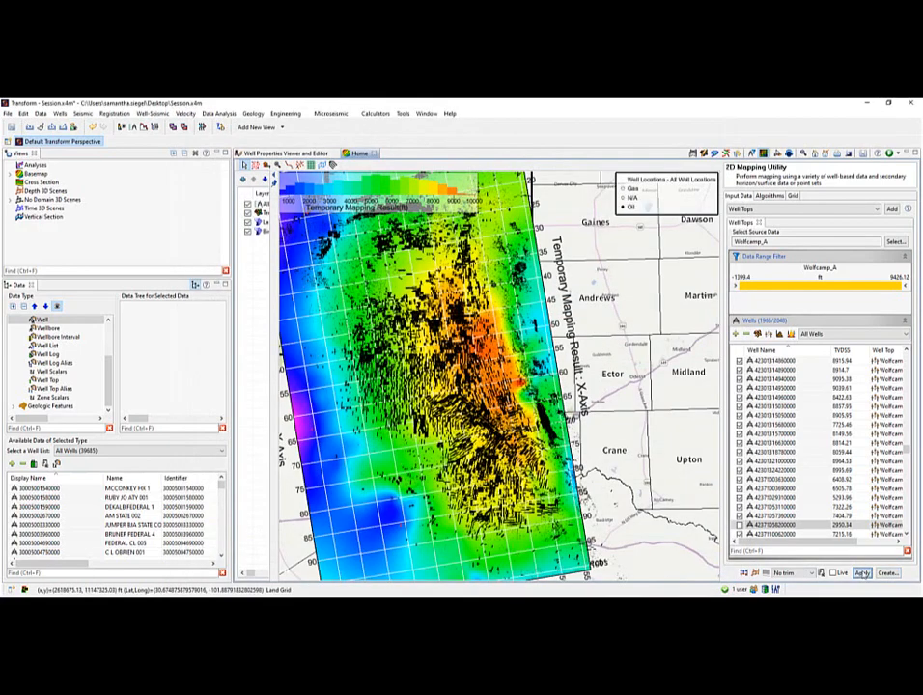
left_click(862, 574)
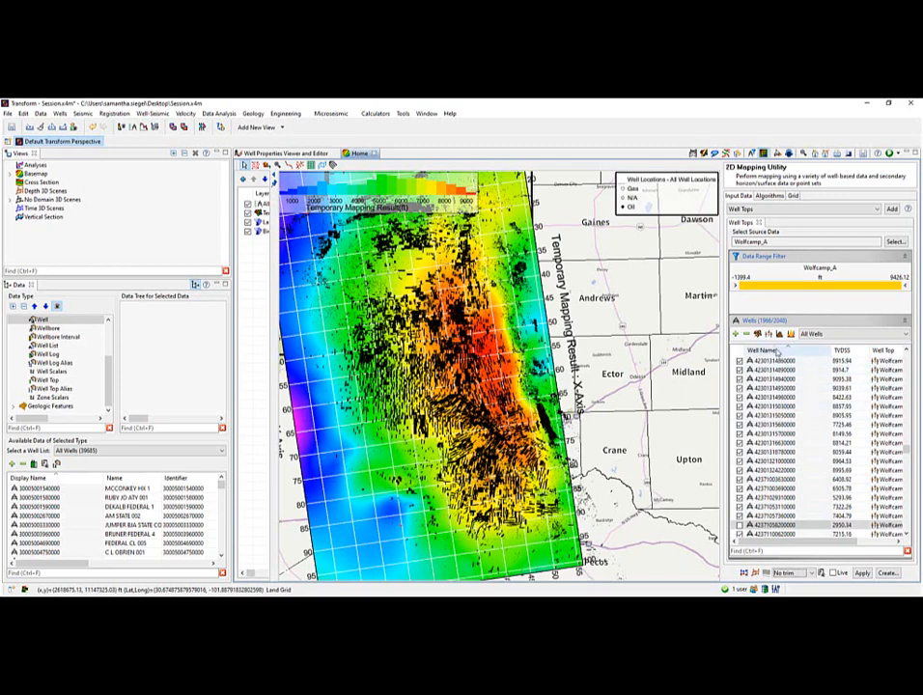
Sort the wells by TVDSS and try the map without the four negative-TVDSS wells, and regenerate it with all wells selected.
left_click(771, 351)
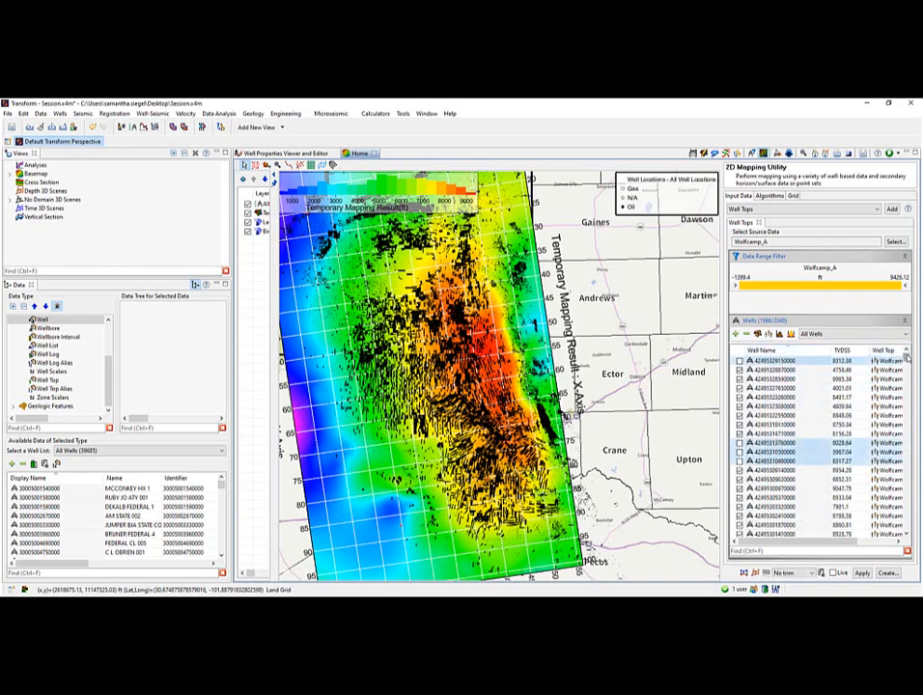
scroll(907, 357, "up", 3)
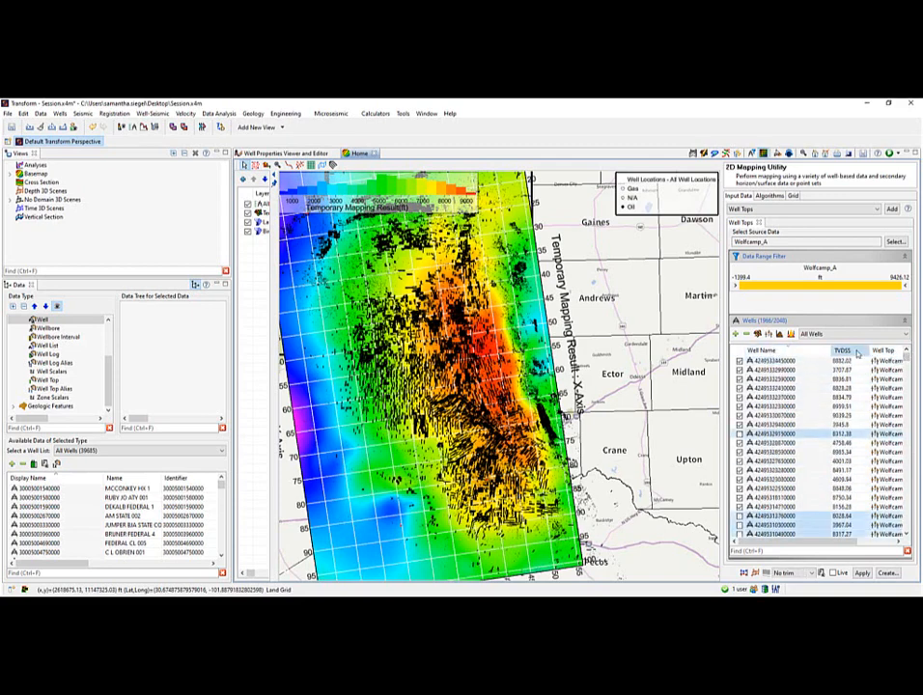
left_click(850, 351)
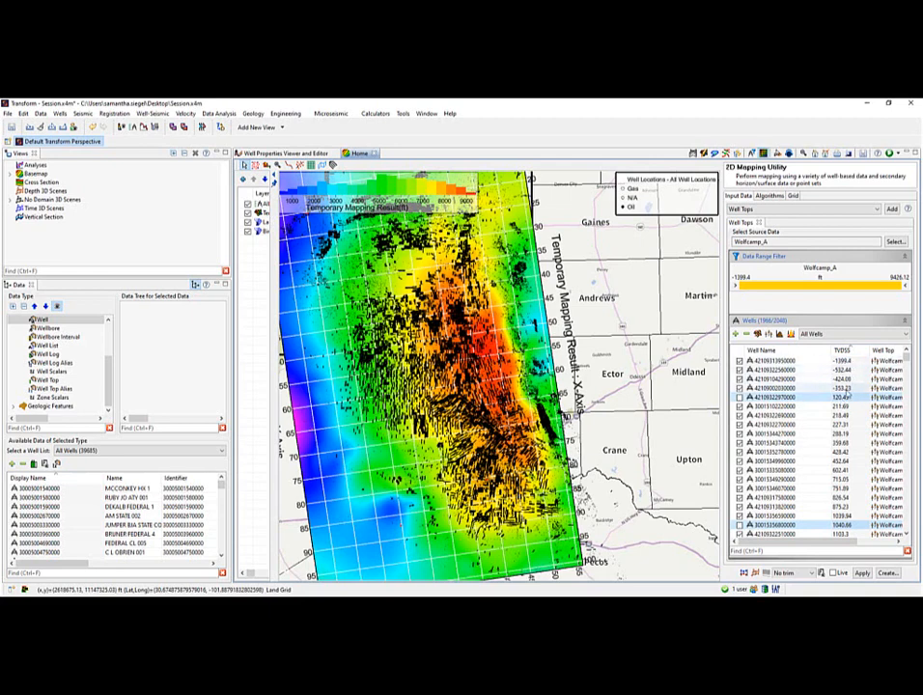
left_click(844, 388)
left_click(845, 361, "shift")
right_click(840, 370)
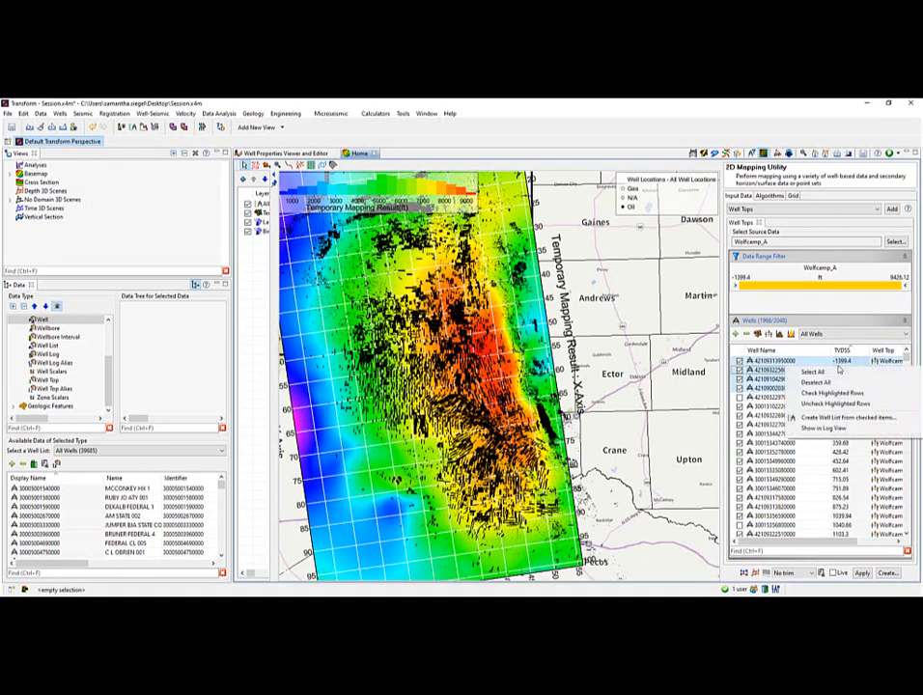
left_click(830, 404)
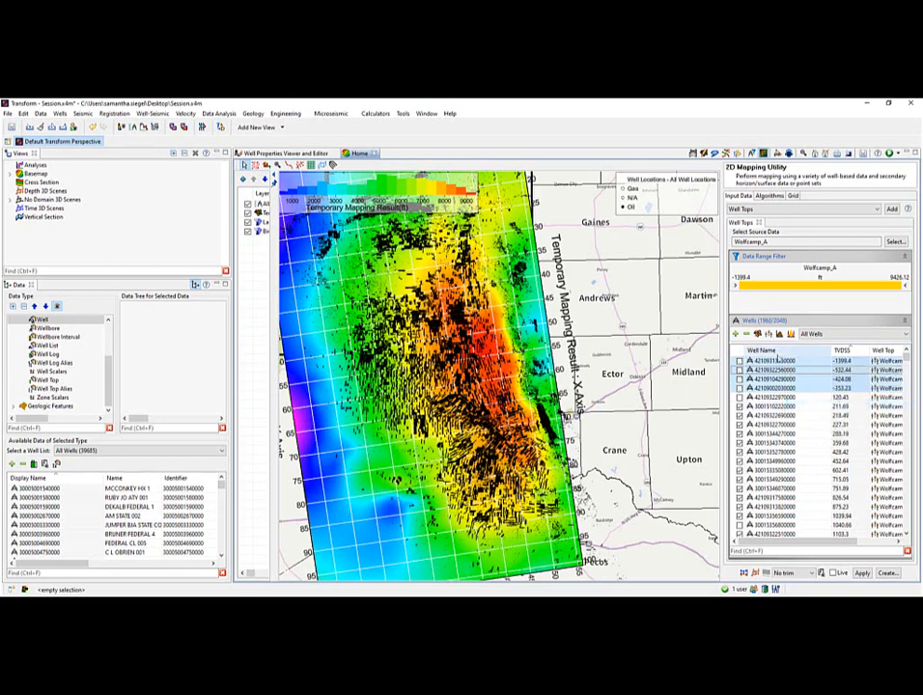
left_click(862, 574)
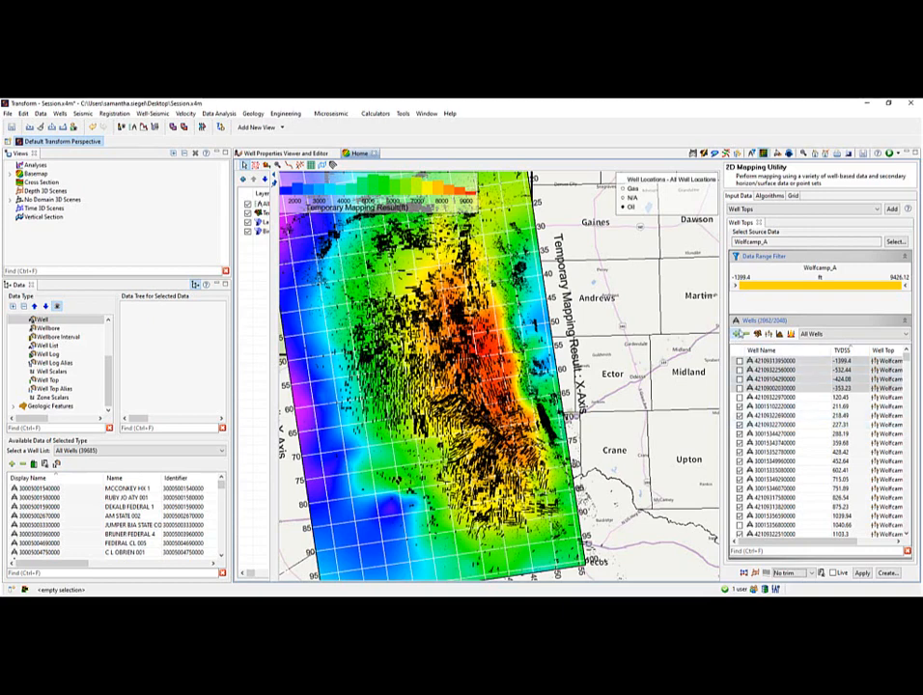
left_click(866, 576)
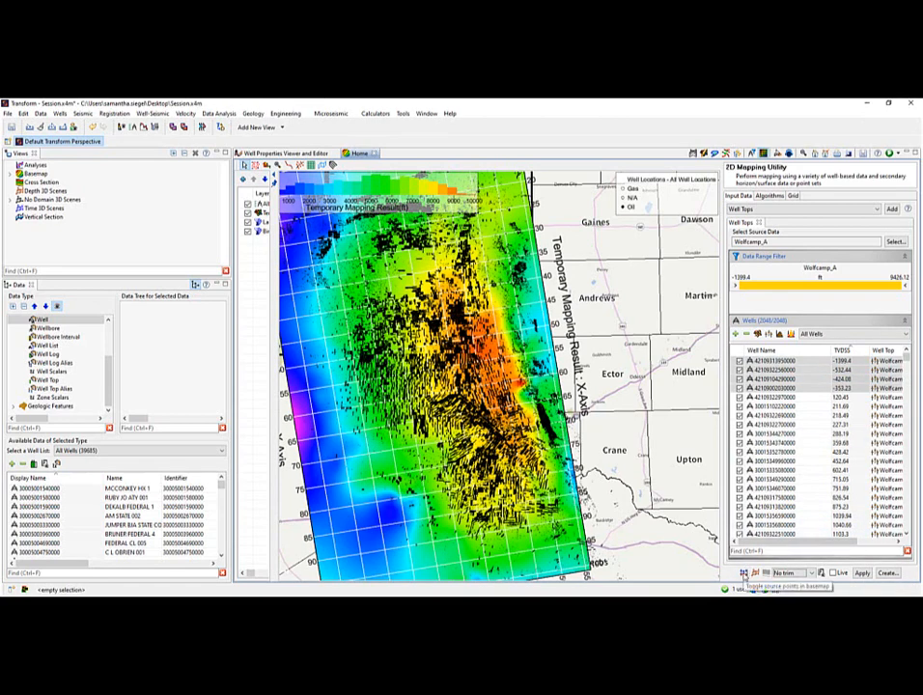
Show the source points on the basemap, pick a point in the deep eastern area, and uncheck its 8852.31 ft well.
left_click(745, 573)
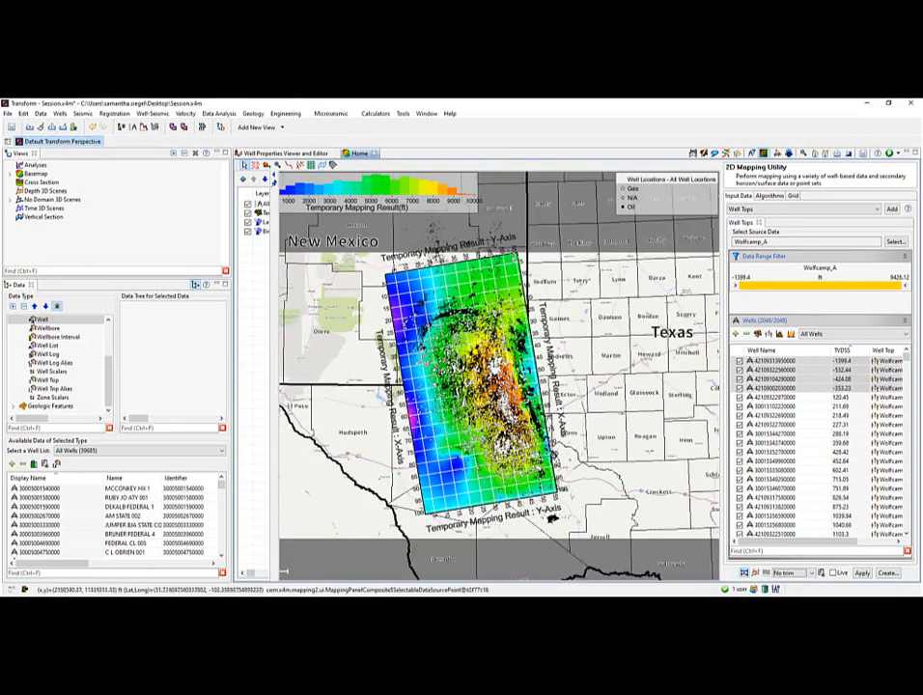
scroll(507, 413, "up", 5)
scroll(507, 412, "up", 4)
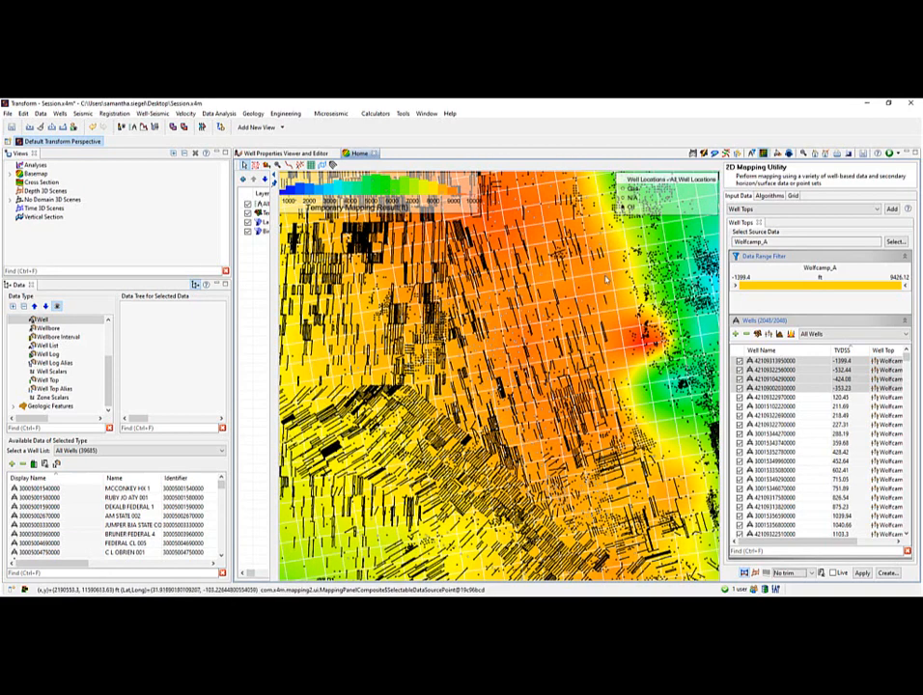
left_click(607, 279)
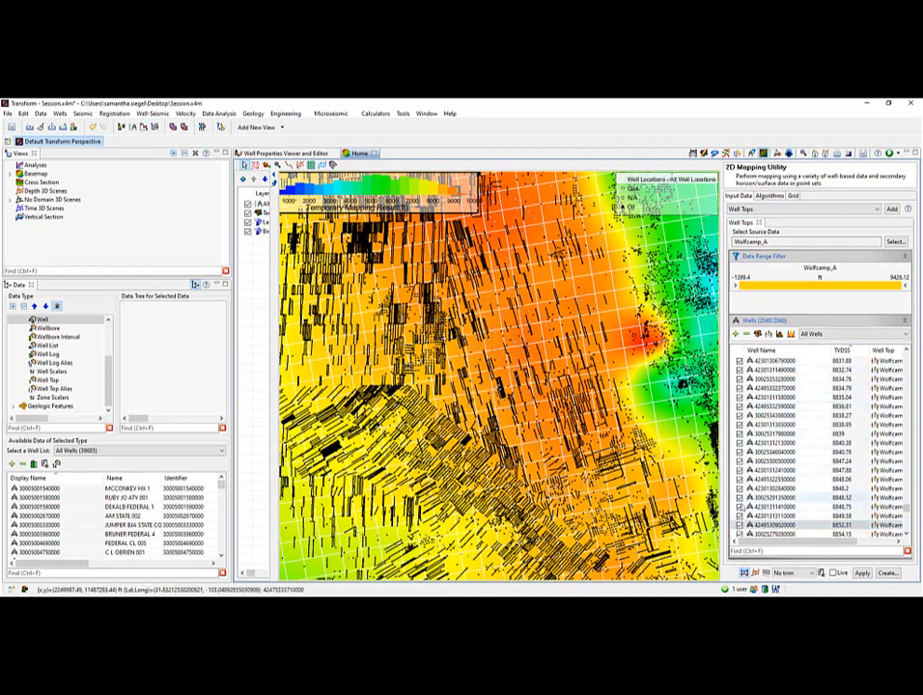
left_click(740, 525)
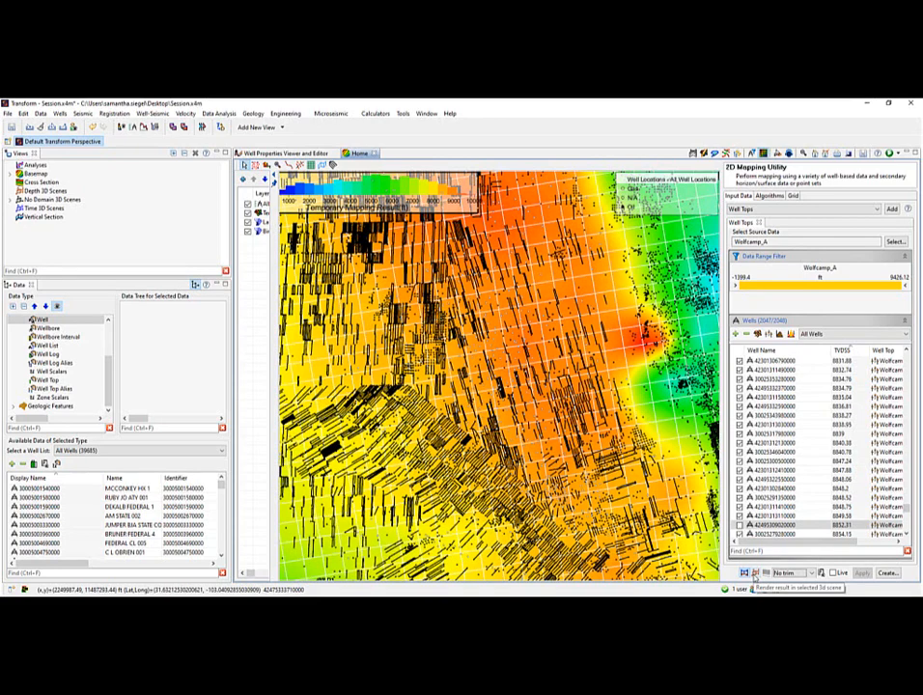
Add a depth 3D scene named Scene 1 and dock it beside the basemap.
left_click(283, 129)
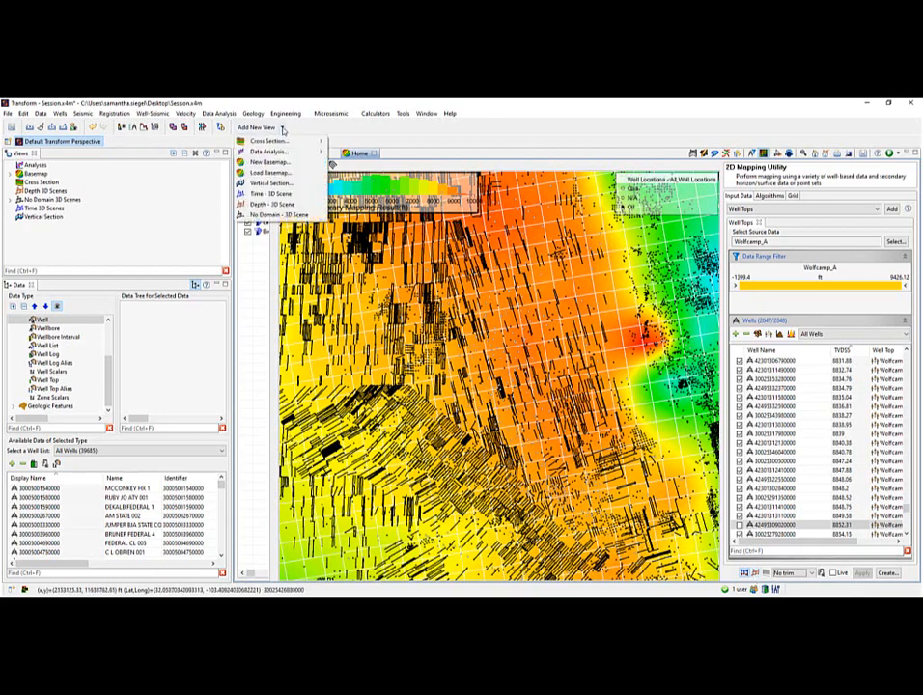
left_click(282, 199)
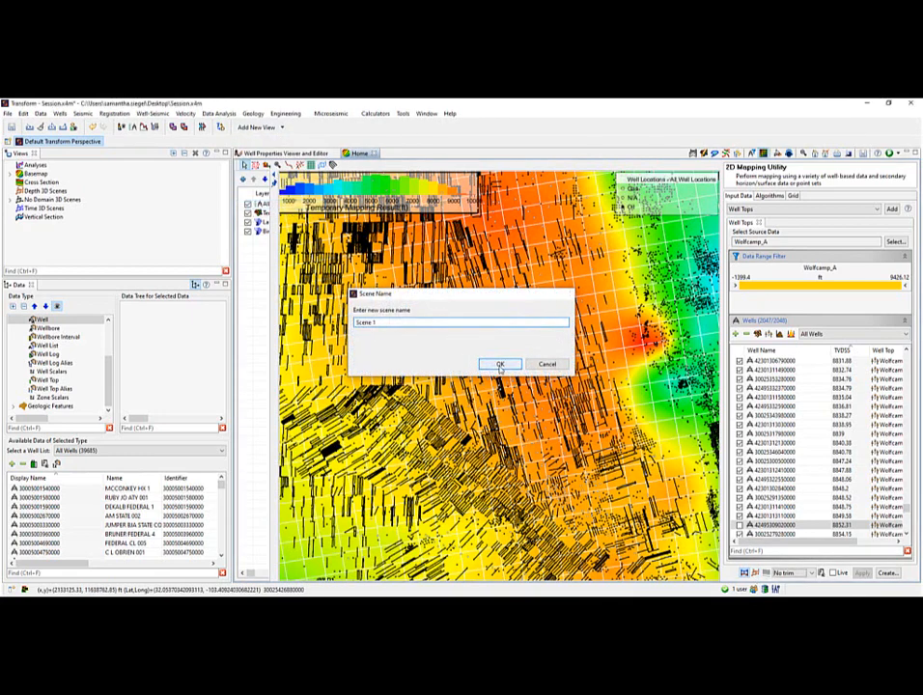
left_click(501, 364)
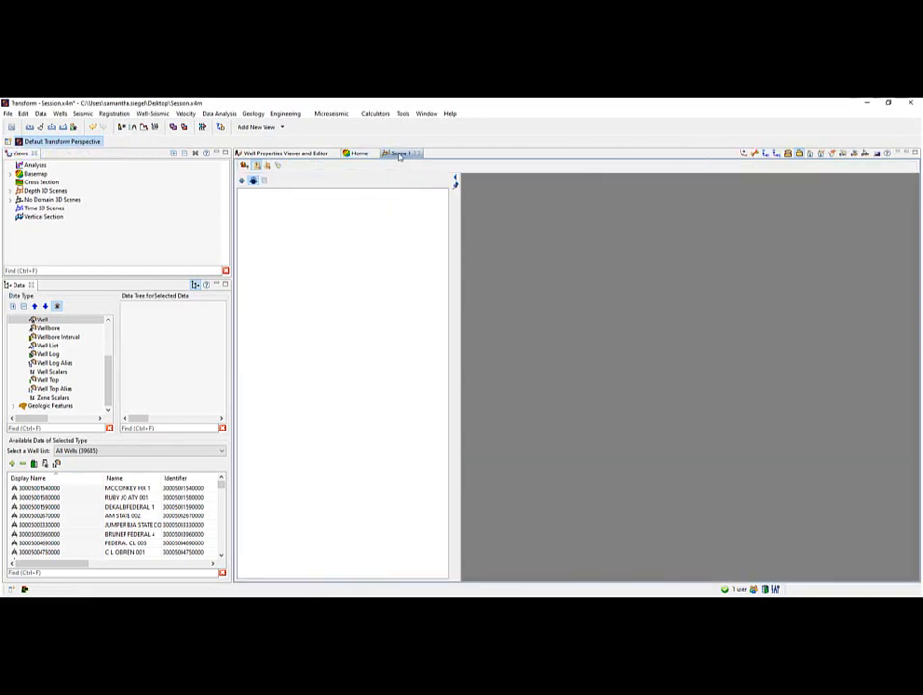
left_click_drag(400, 156, 484, 256)
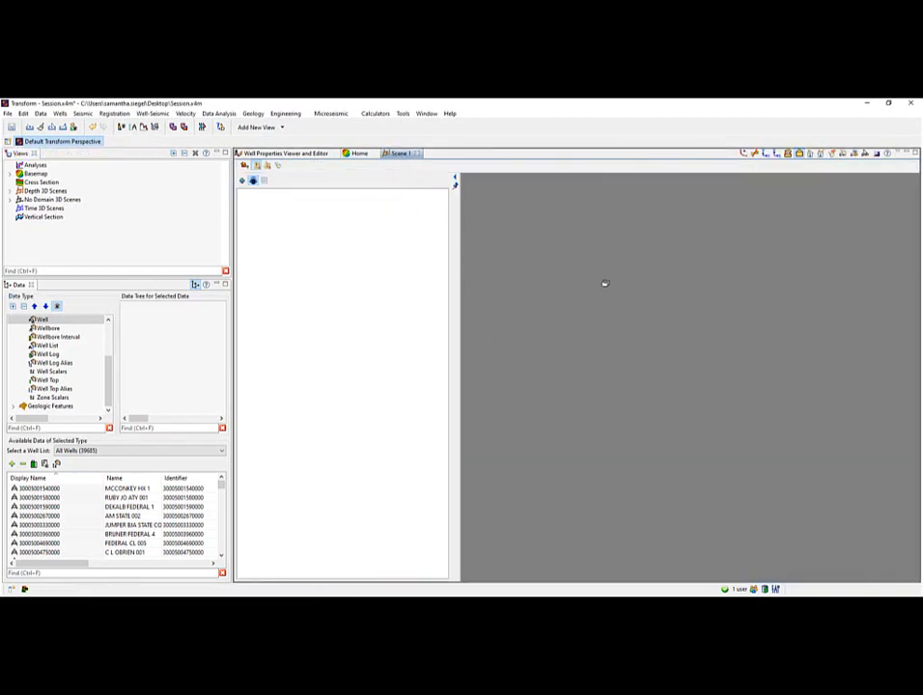
left_click_drag(816, 308, 912, 312)
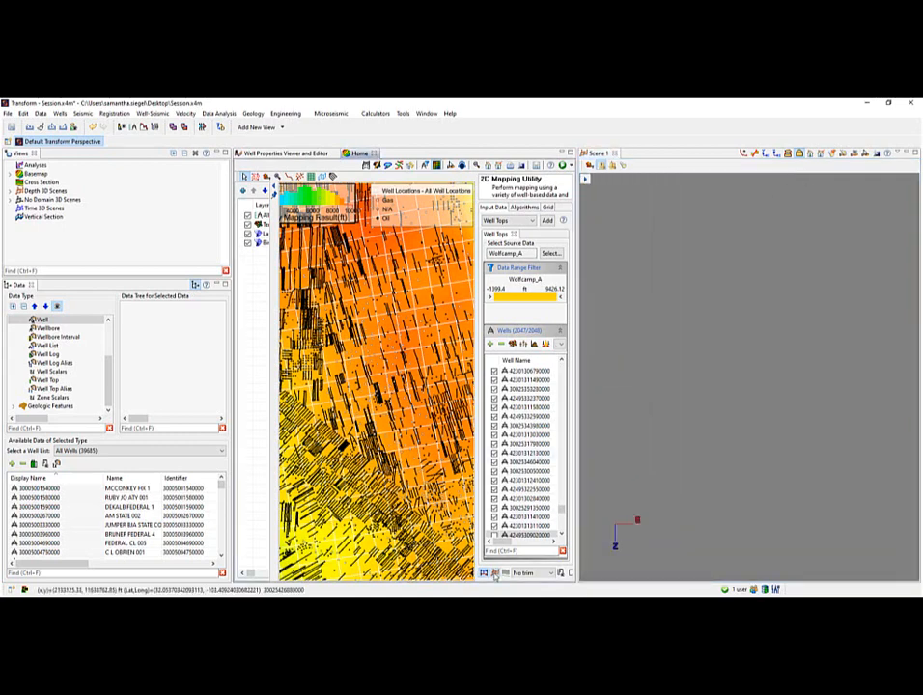
Render the temporary mapping result in Scene 1, examine the surface from oblique angles, and close the scene.
left_click(494, 573)
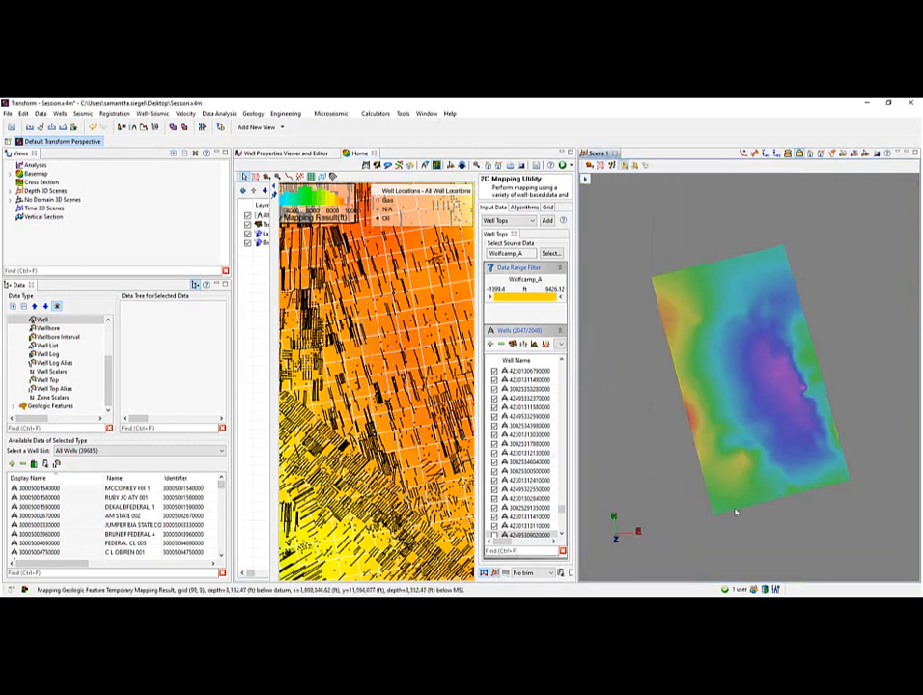
left_click_drag(736, 512, 777, 410)
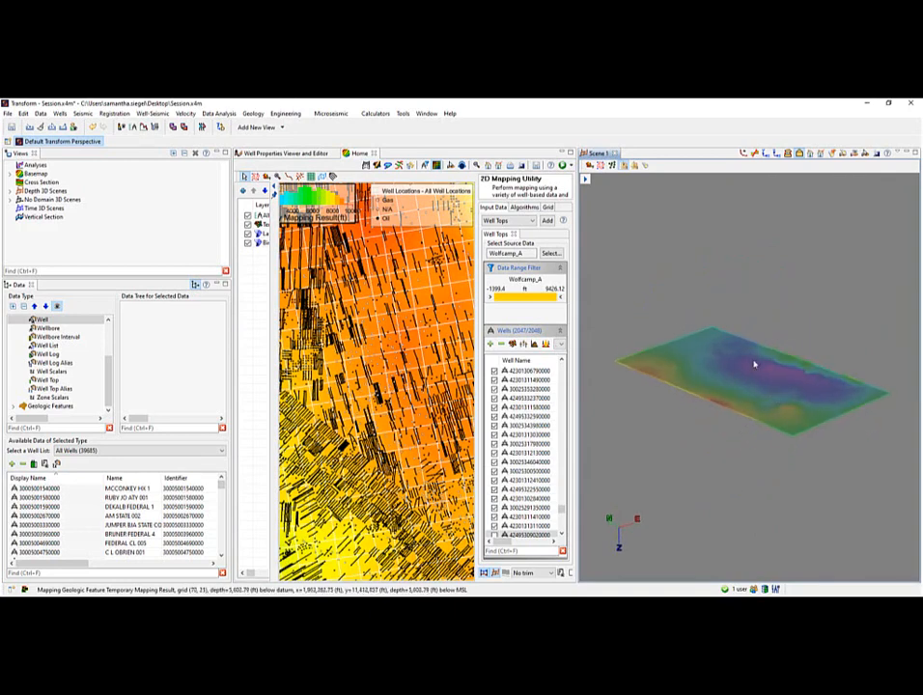
left_click_drag(756, 364, 702, 232)
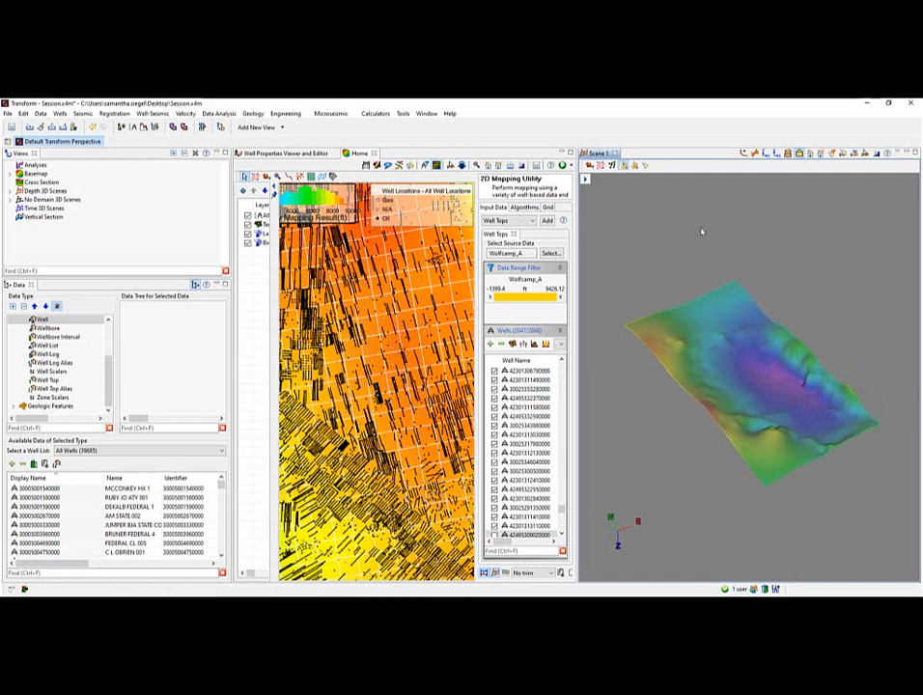
left_click(616, 154)
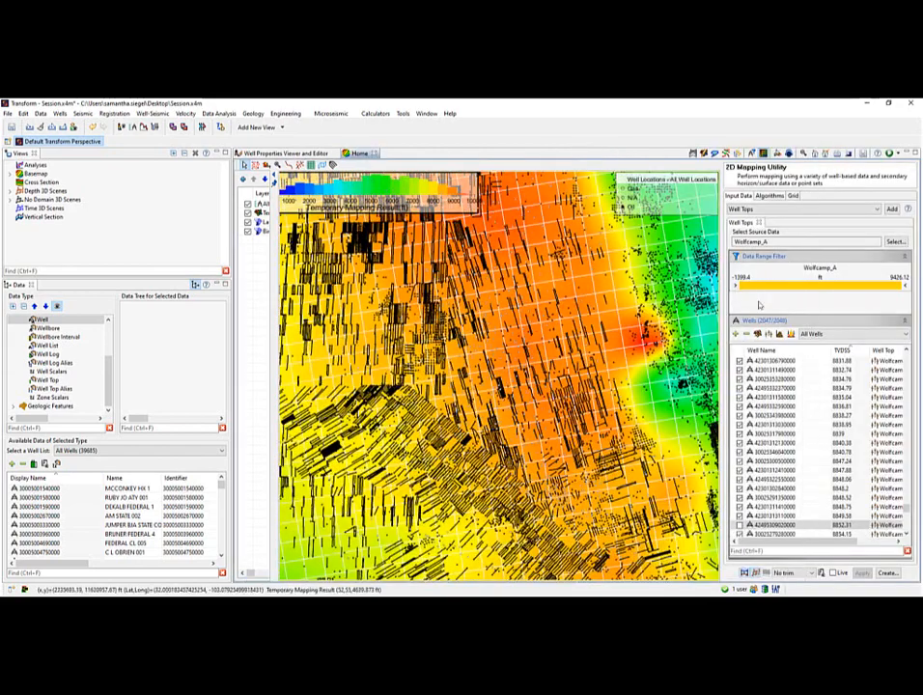
Try trimming the temporary map to the Delaware outline, and regenerate it with No trim.
left_click(814, 574)
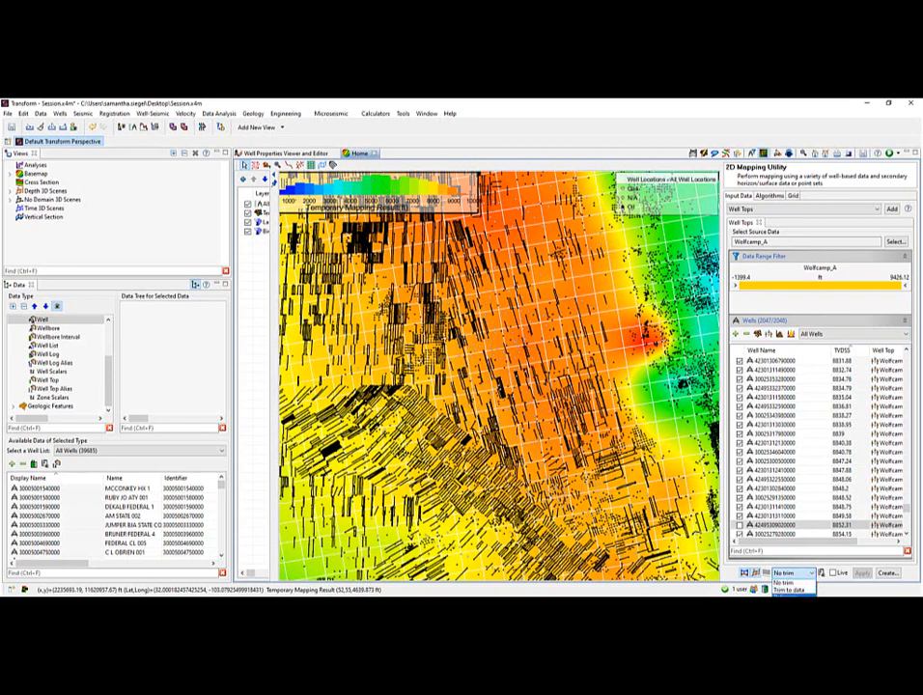
left_click(789, 591)
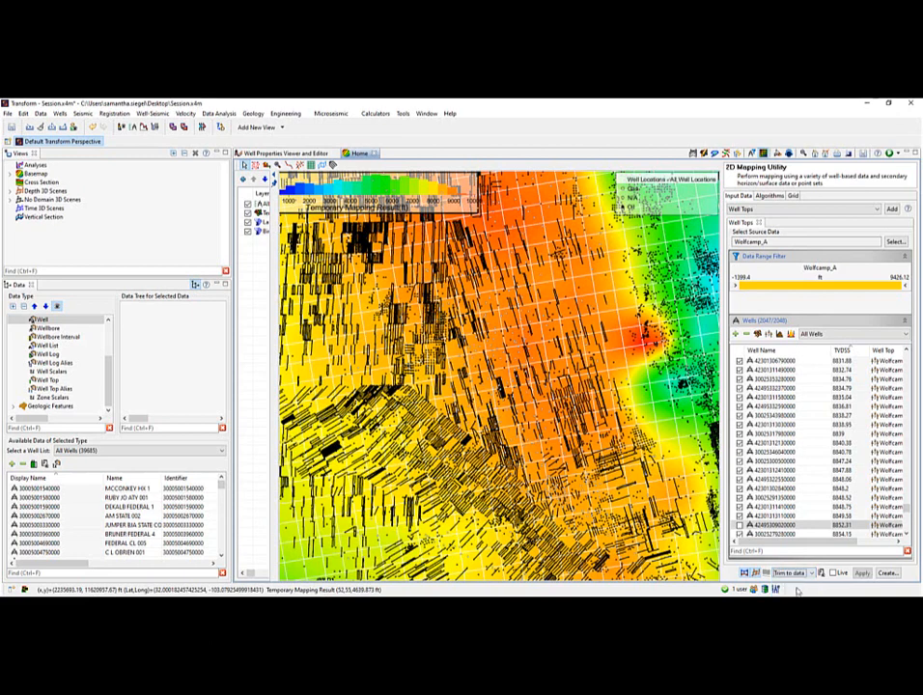
left_click(789, 596)
left_click(863, 574)
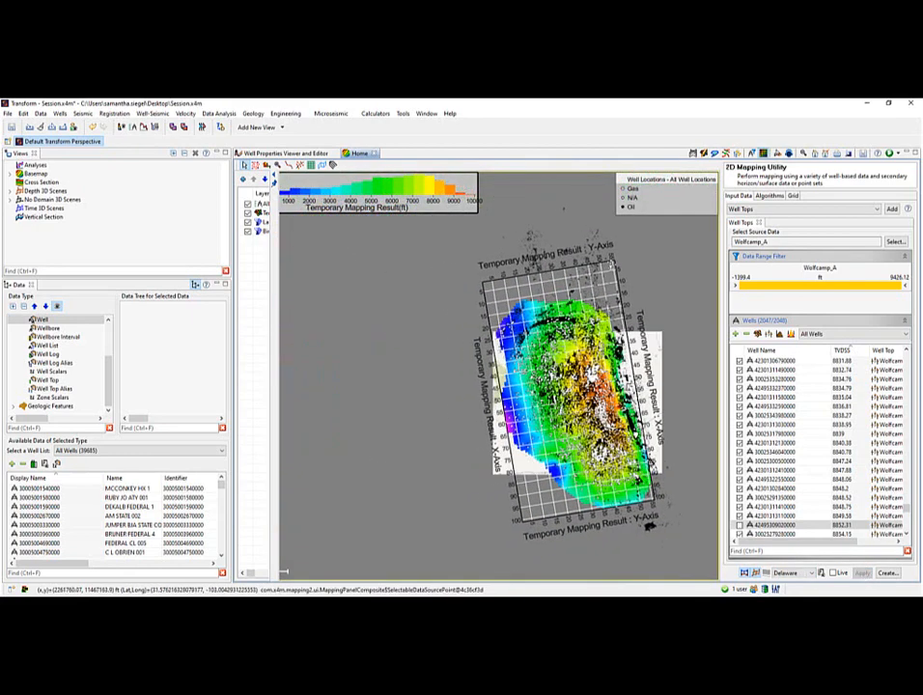
left_click(812, 575)
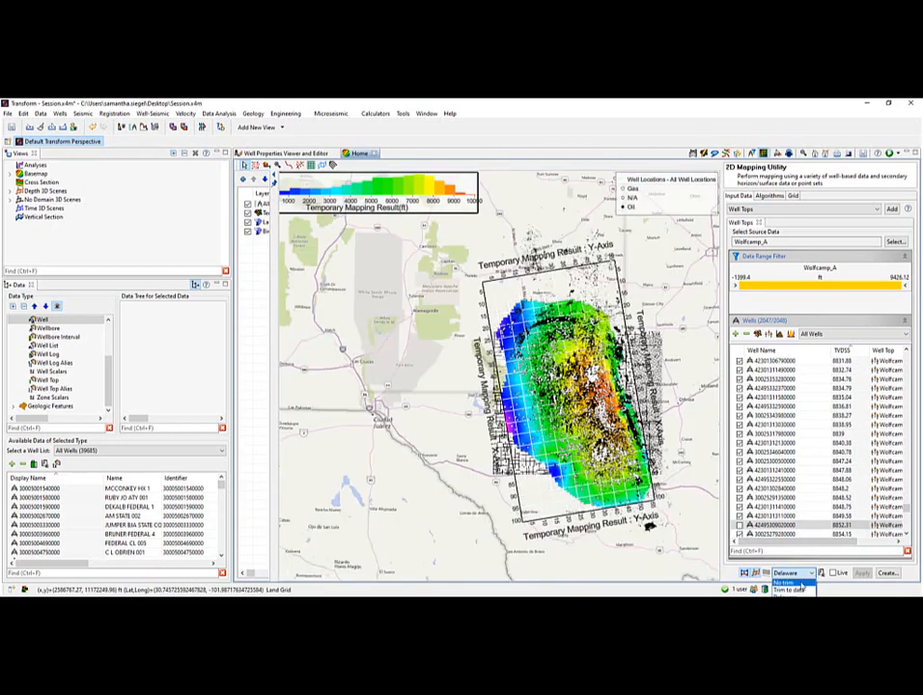
left_click(804, 583)
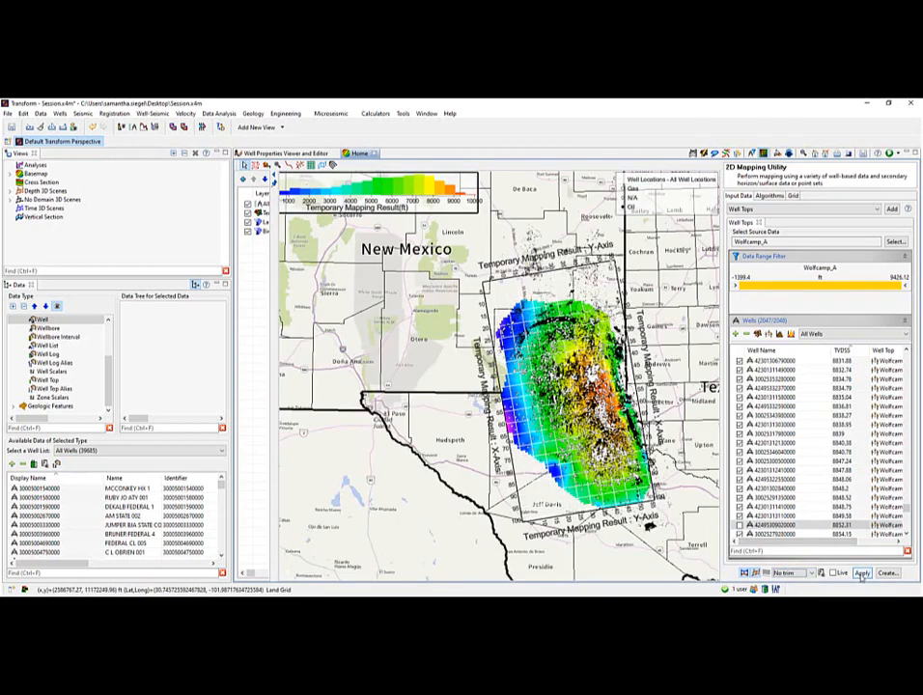
left_click(863, 574)
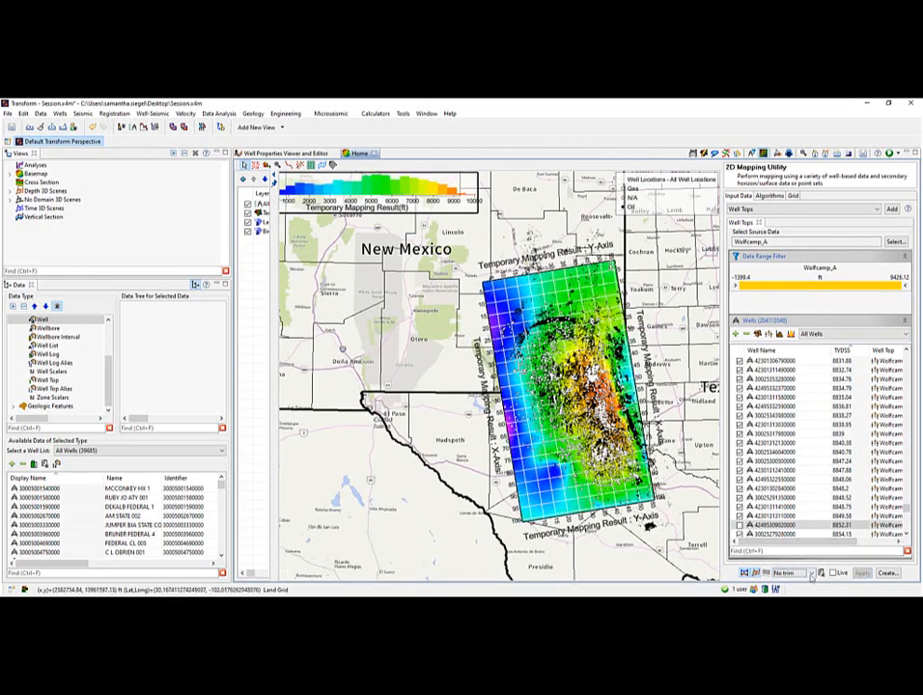
Trim the temporary mapping result to the Delaware outline and regenerate the map.
left_click(812, 574)
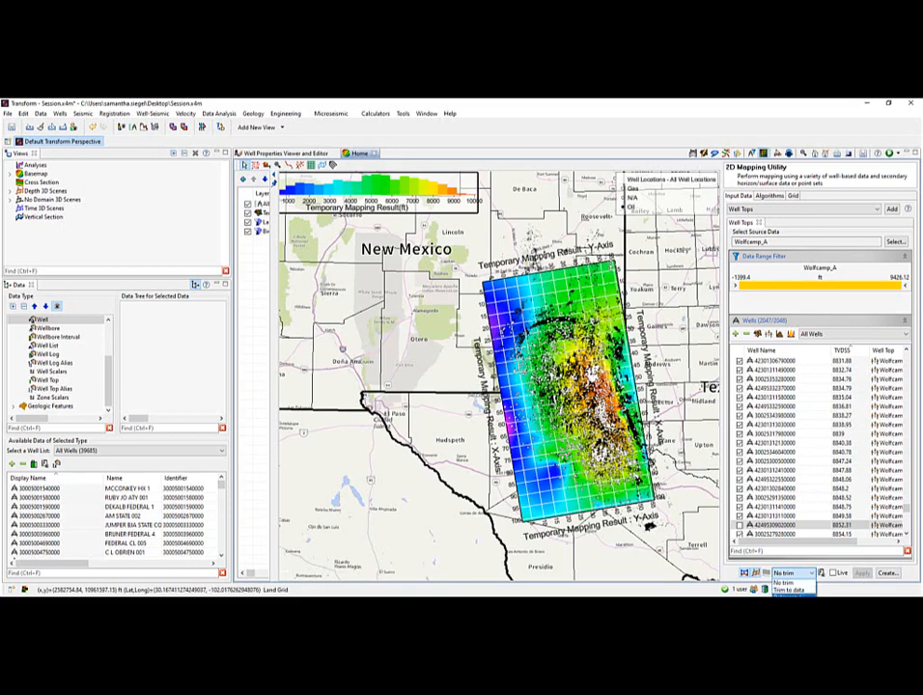
left_click(792, 594)
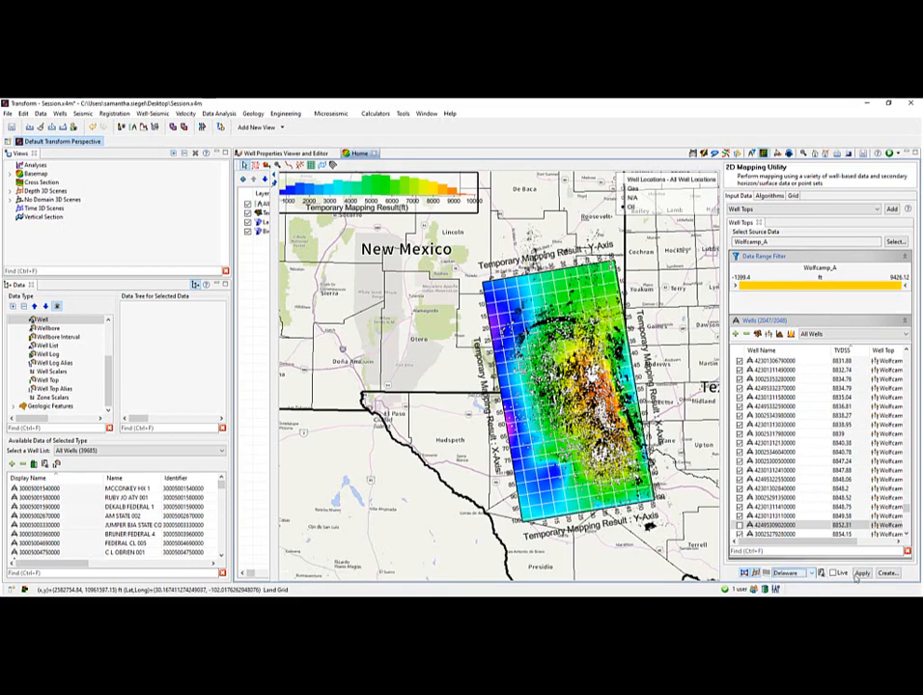
left_click(862, 575)
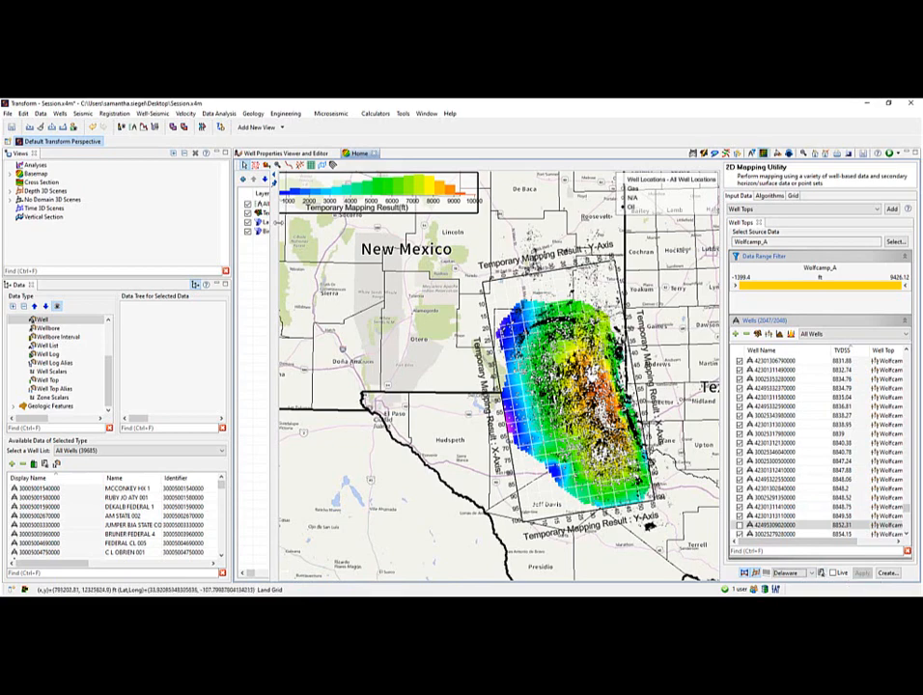
Widen the layer list and view the temporary map's display settings from both the mapping utility and the layer's style options.
left_click_drag(279, 232, 350, 232)
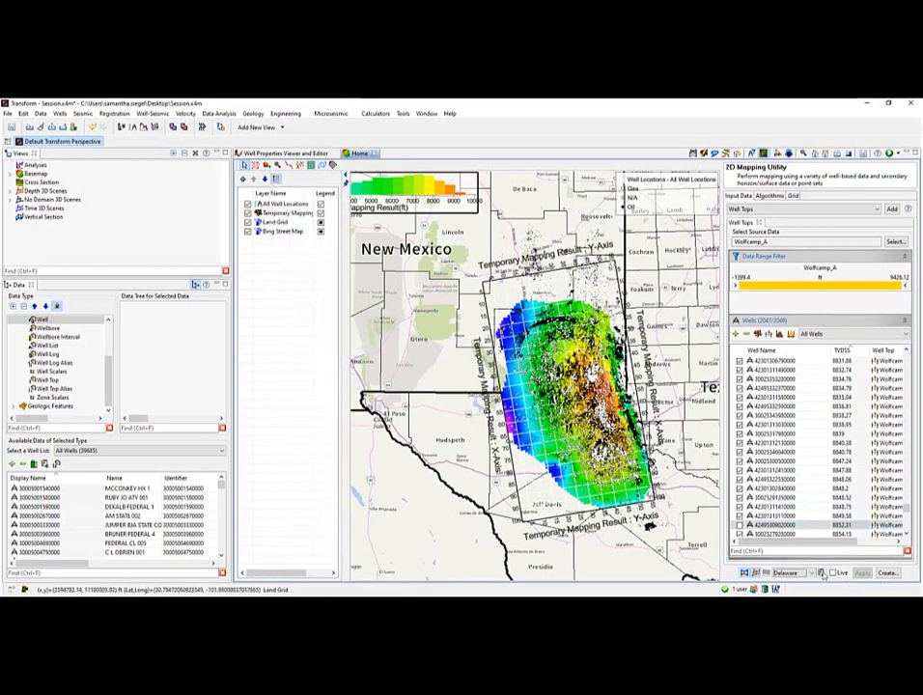
left_click(822, 573)
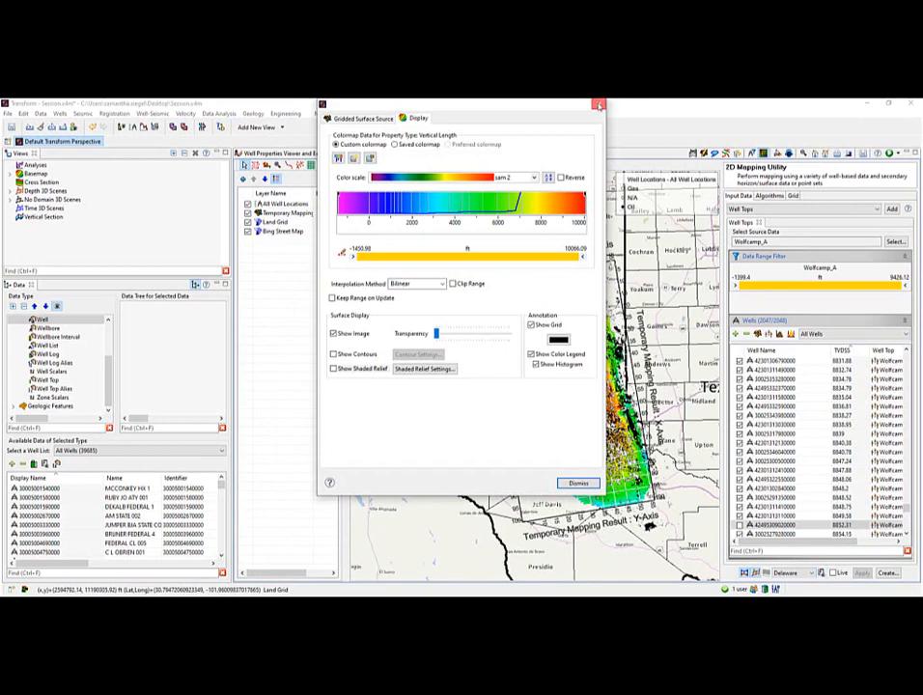
left_click(599, 104)
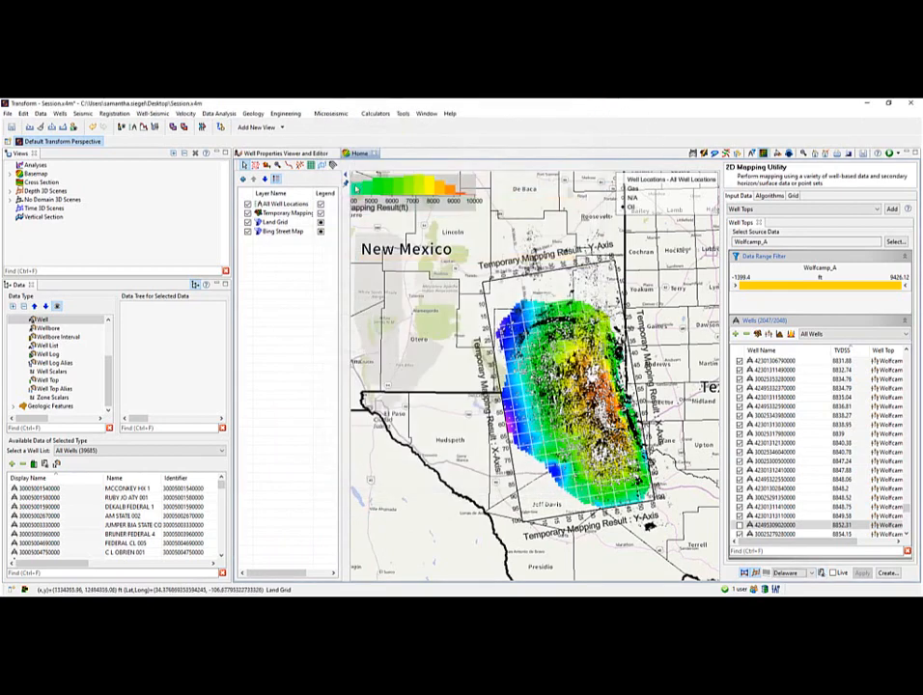
right_click(299, 214)
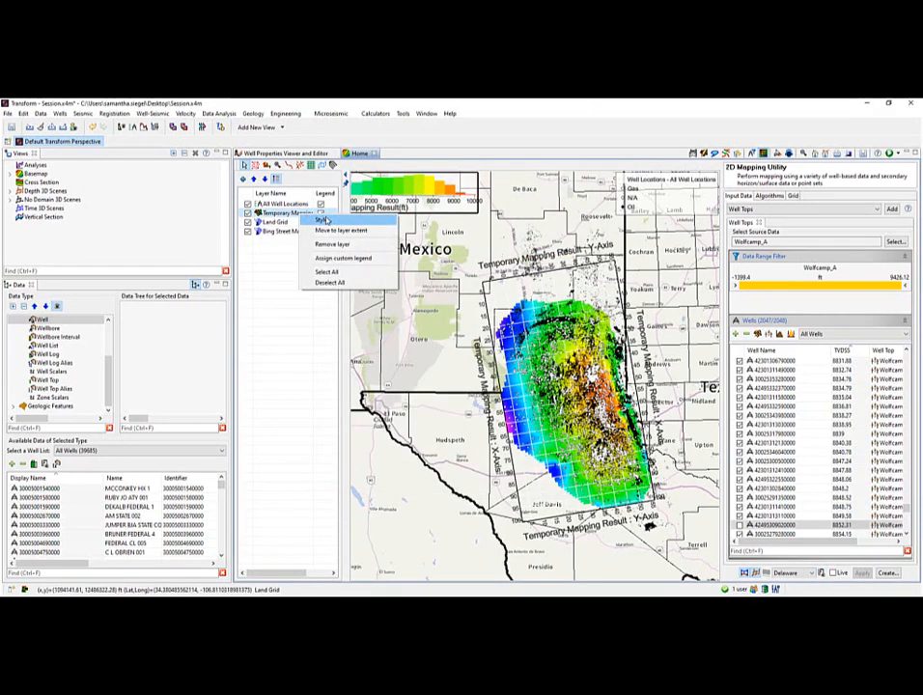
left_click(324, 220)
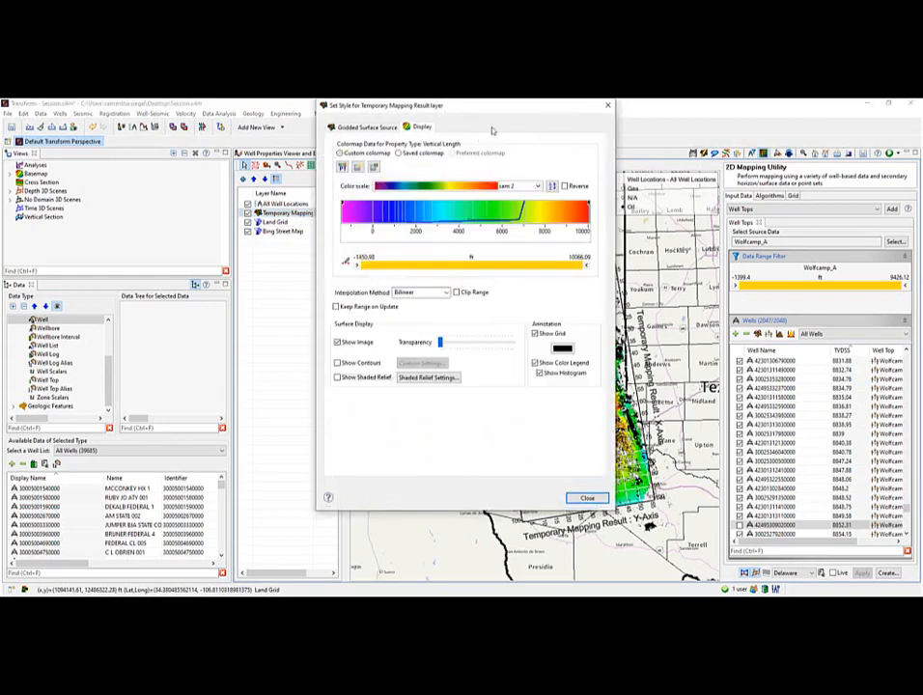
left_click(607, 104)
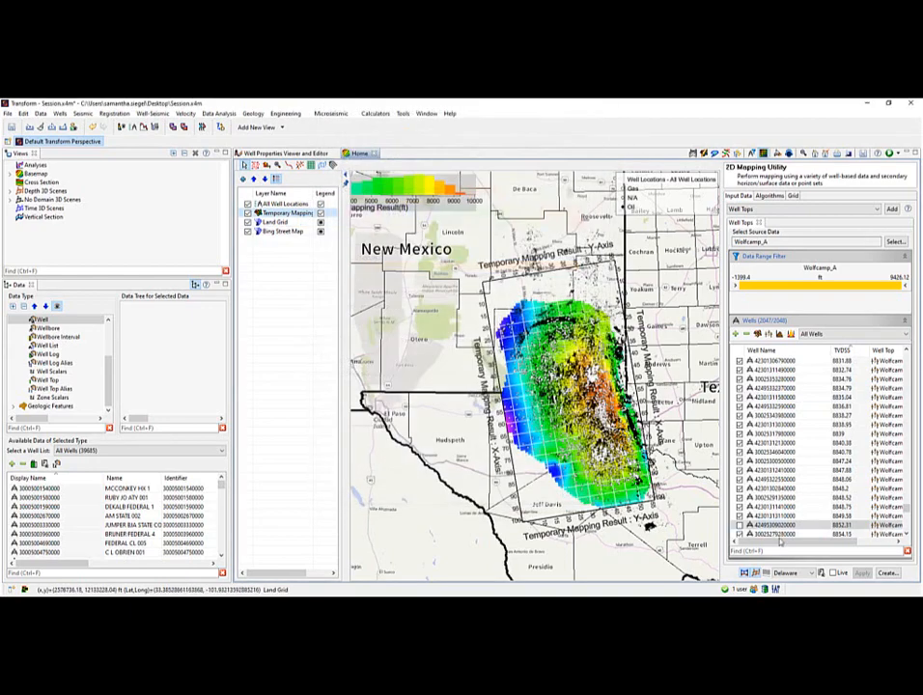
Open the temporary map's display settings, try the Dip Azimuth 1 color scale with a 2341.23 ft range minimum, and restore the full range.
left_click(822, 574)
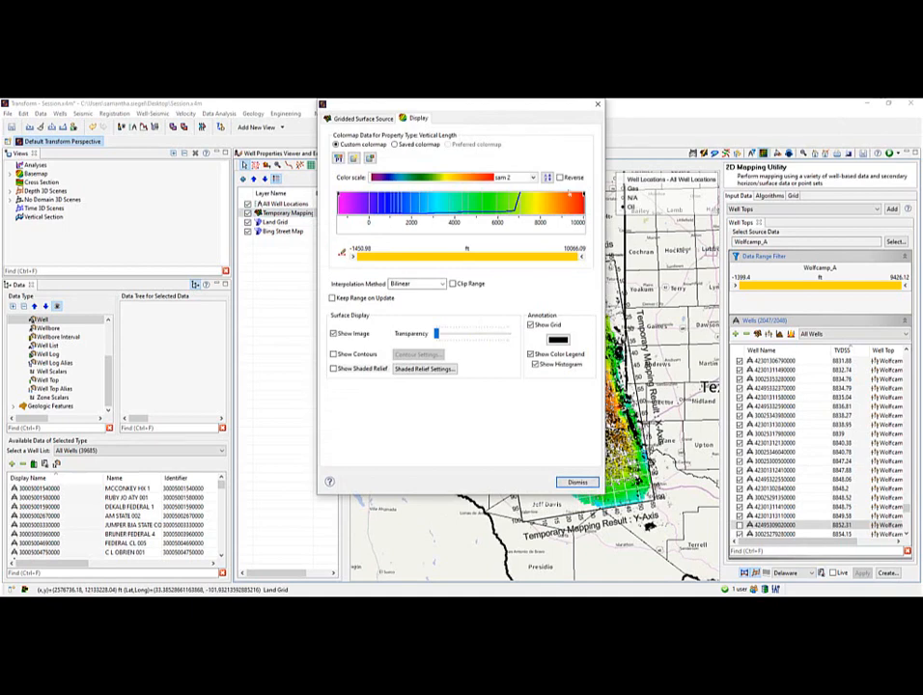
left_click(535, 179)
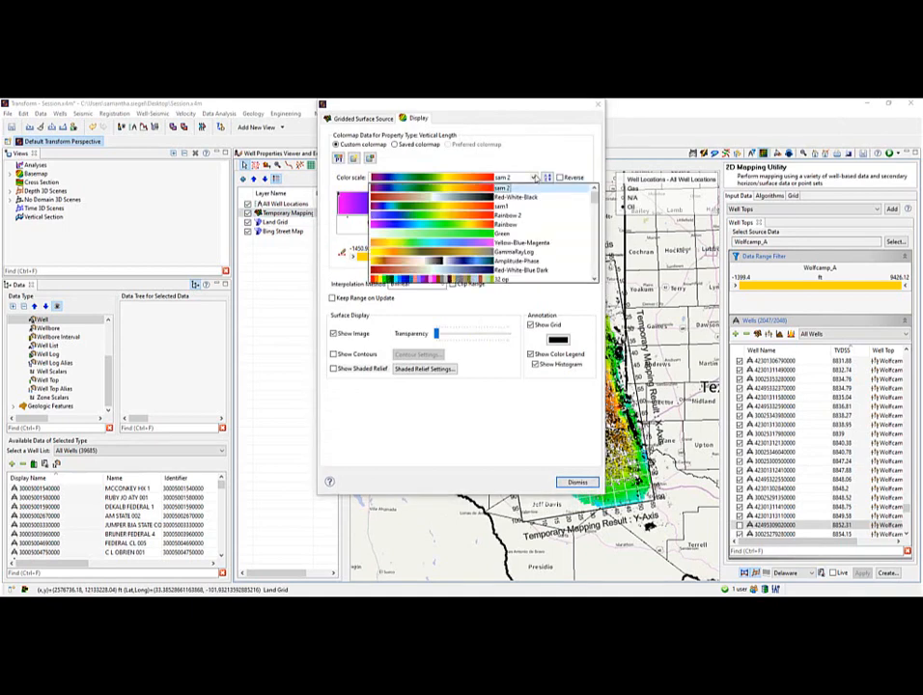
left_click_drag(593, 196, 595, 228)
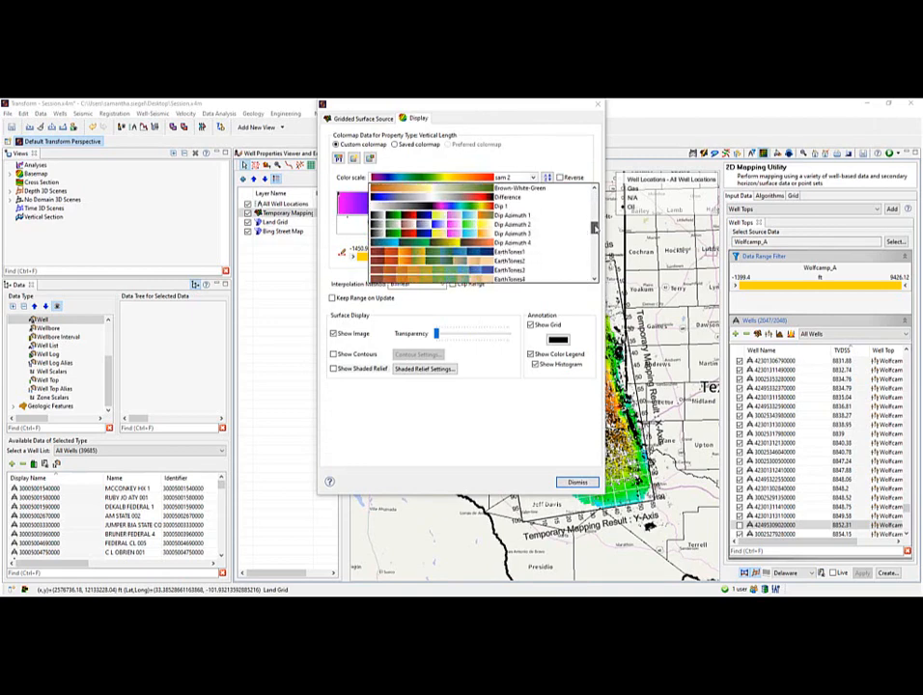
left_click(543, 215)
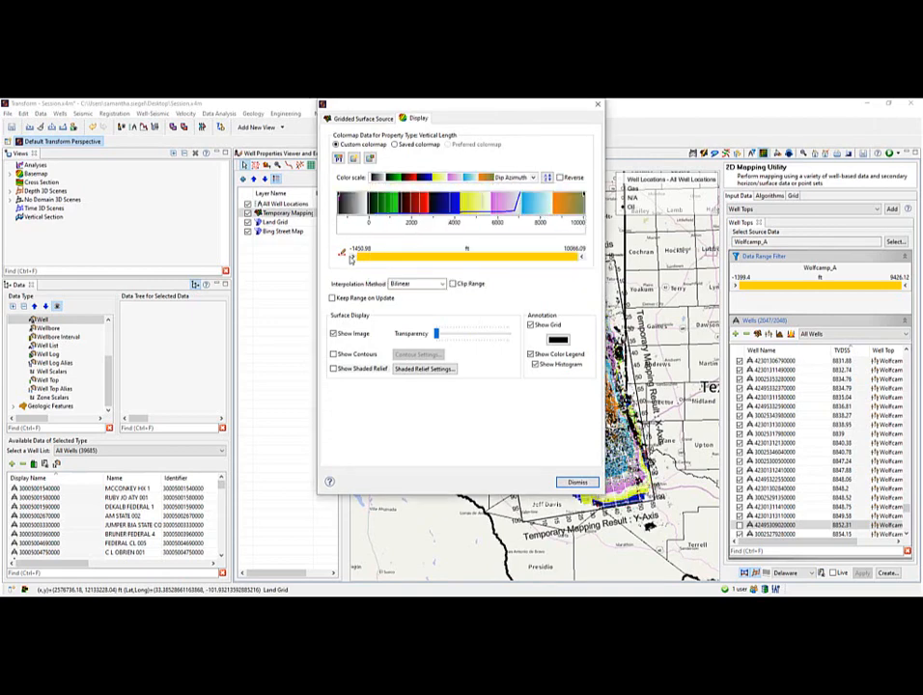
left_click_drag(352, 258, 427, 257)
left_click_drag(488, 111, 381, 162)
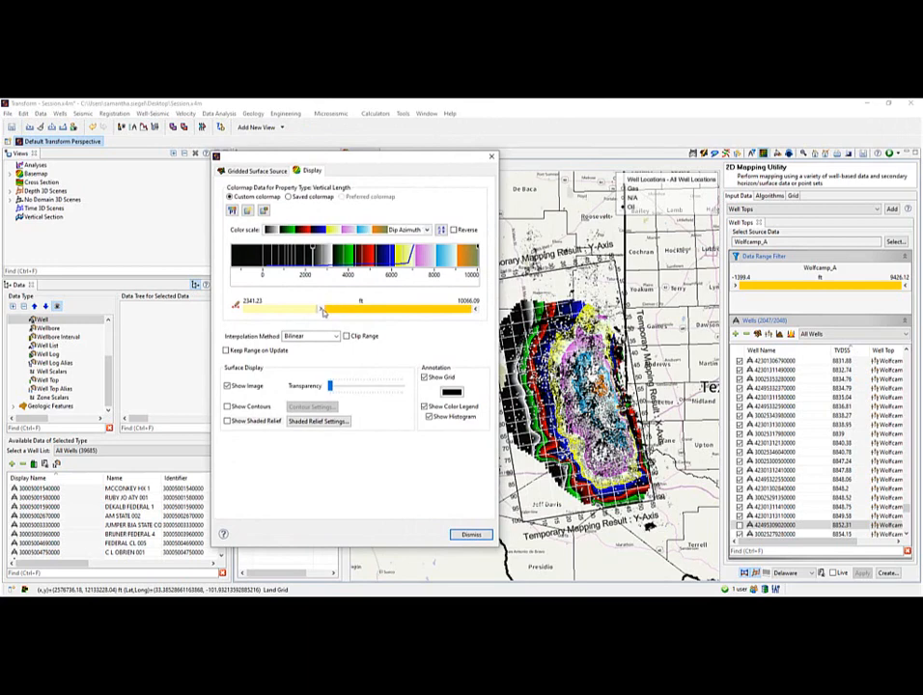
left_click_drag(323, 311, 238, 309)
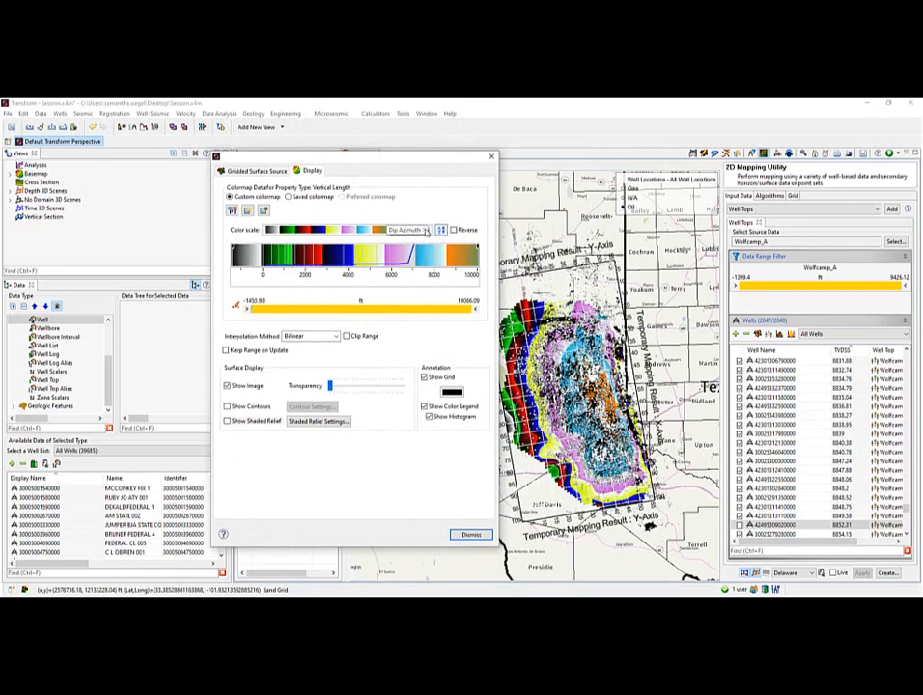
Apply the sam 2 color scale to the temporary map and hide its grid annotation.
left_click(426, 230)
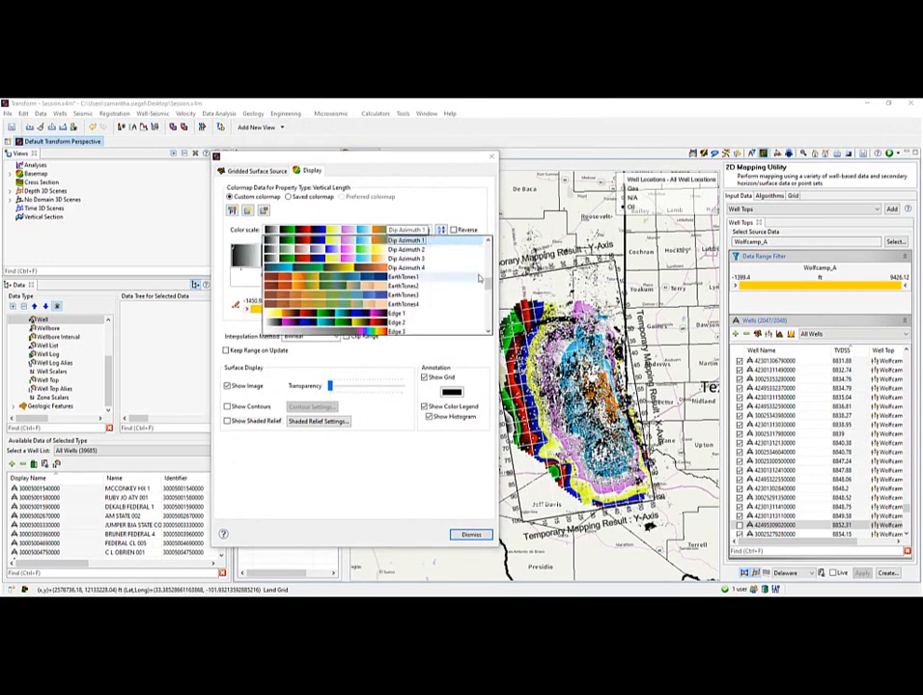
scroll(489, 246, "up", 3)
left_click(367, 240)
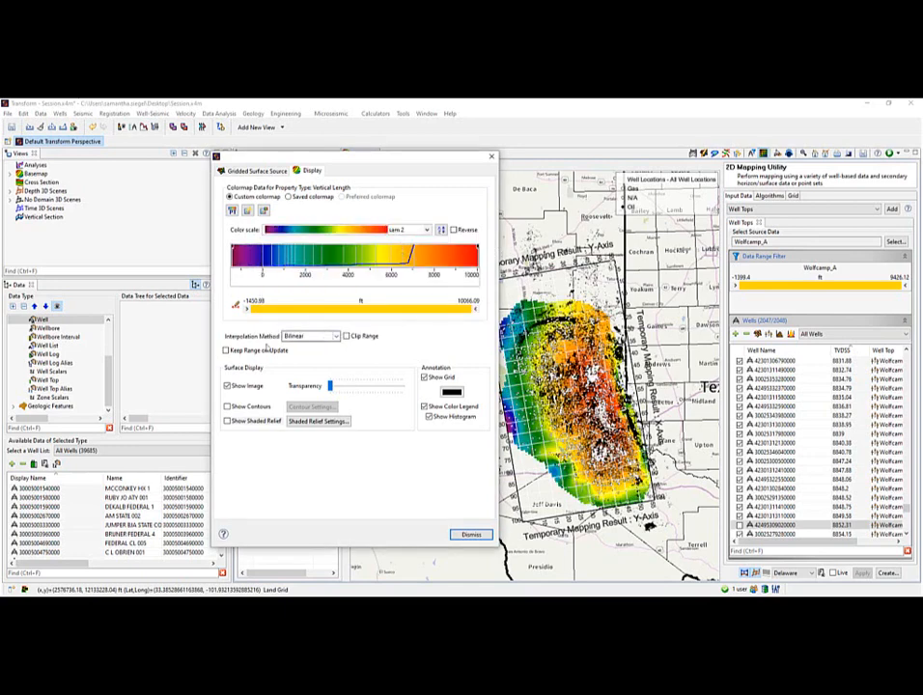
left_click_drag(376, 155, 306, 146)
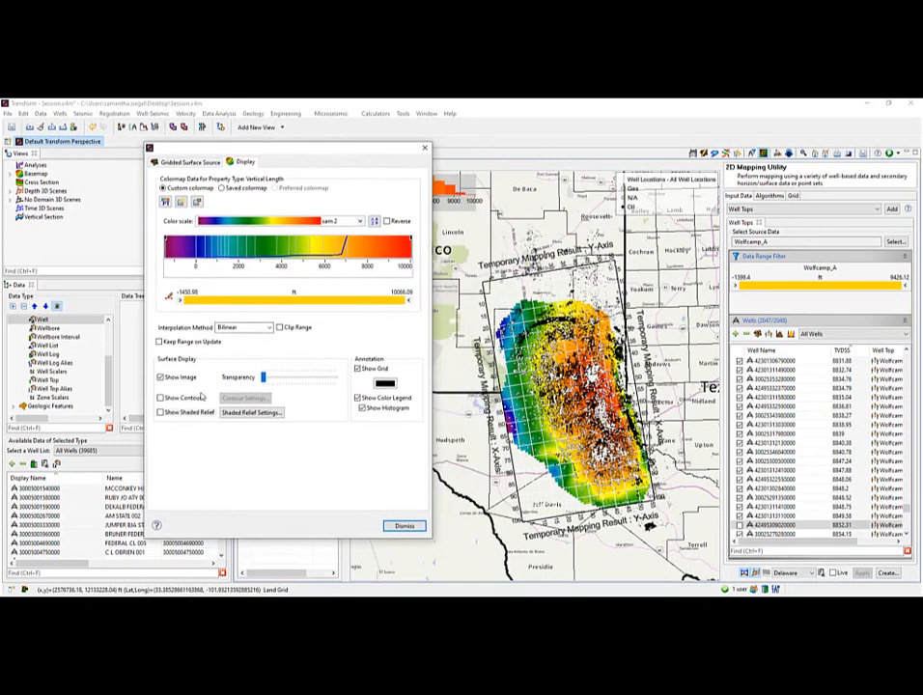
left_click(359, 370)
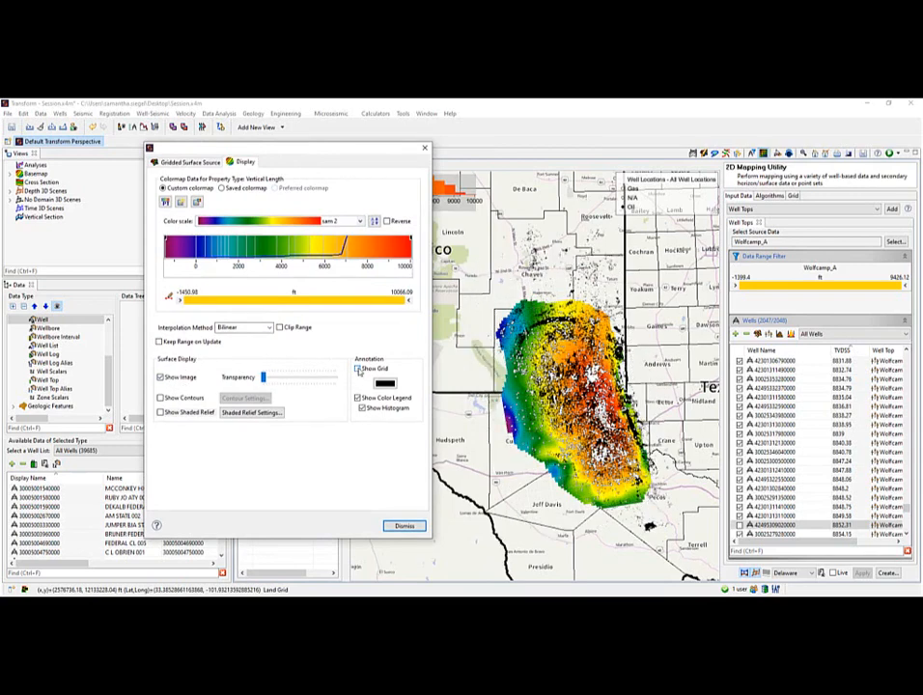
left_click(358, 370)
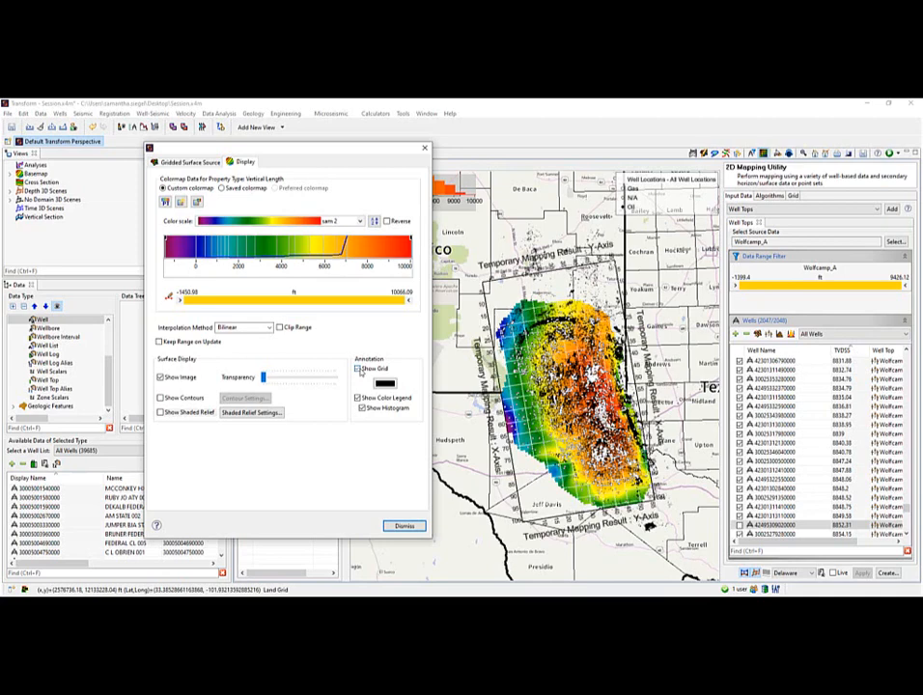
left_click(358, 369)
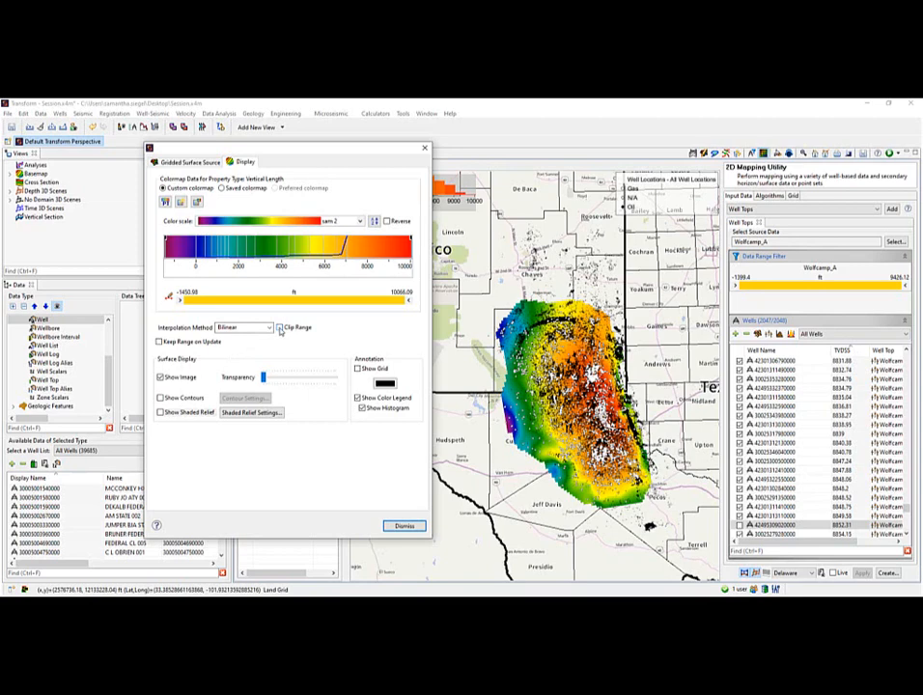
Reverse the color scale and clip the displayed surface to a range starting at 1709.19 ft.
left_click(280, 330)
mouse_move(180, 302)
left_mouse_down()
mouse_move(306, 309)
mouse_move(170, 303)
left_mouse_up()
left_click(387, 221)
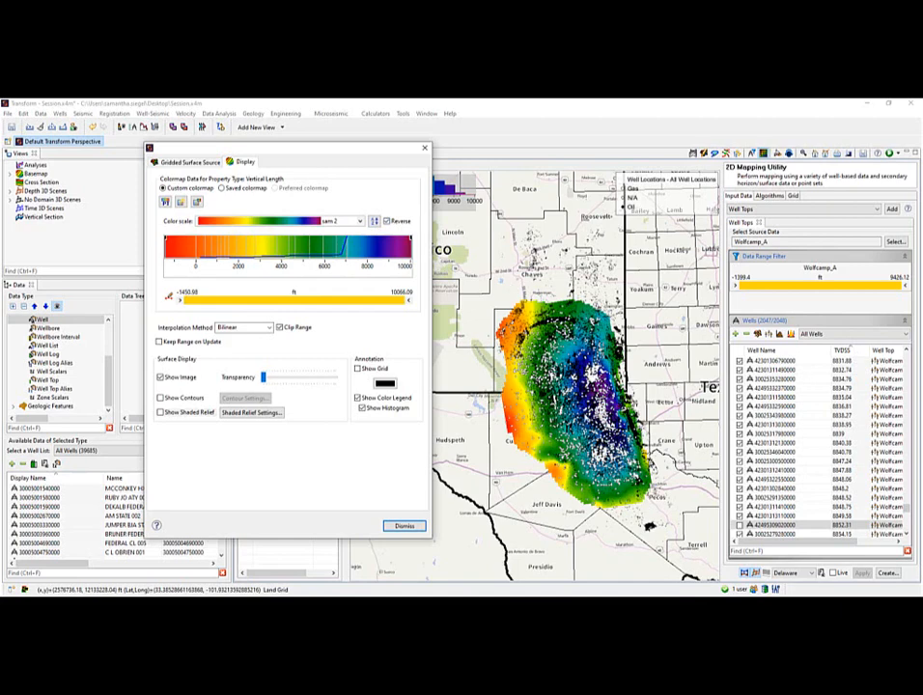
left_click_drag(170, 300, 240, 302)
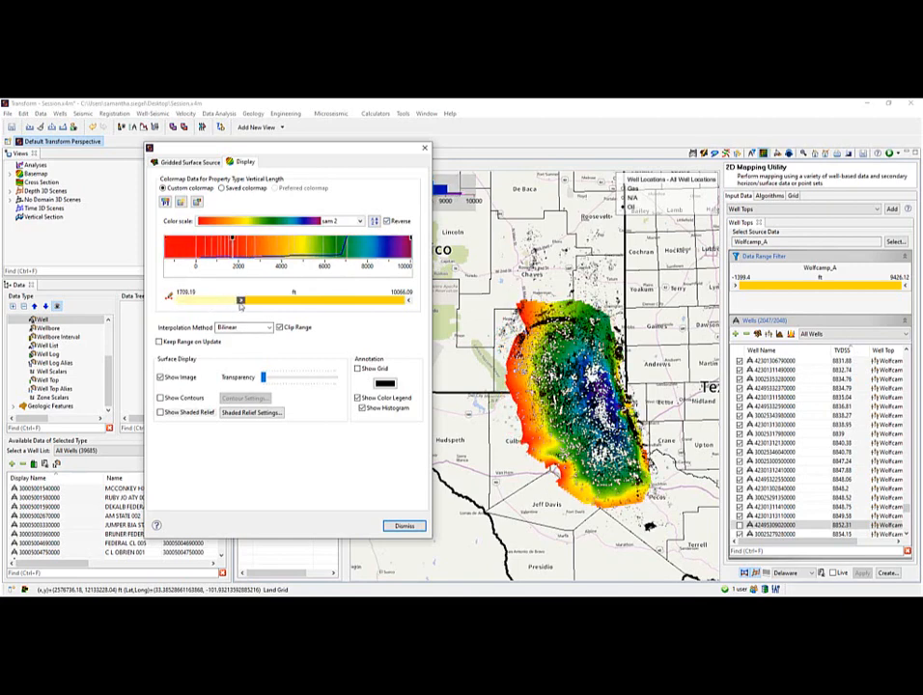
Show contours on the temporary map at a manual 500-foot interval, bolding every 2nd contour and labelling every contour.
left_click(161, 398)
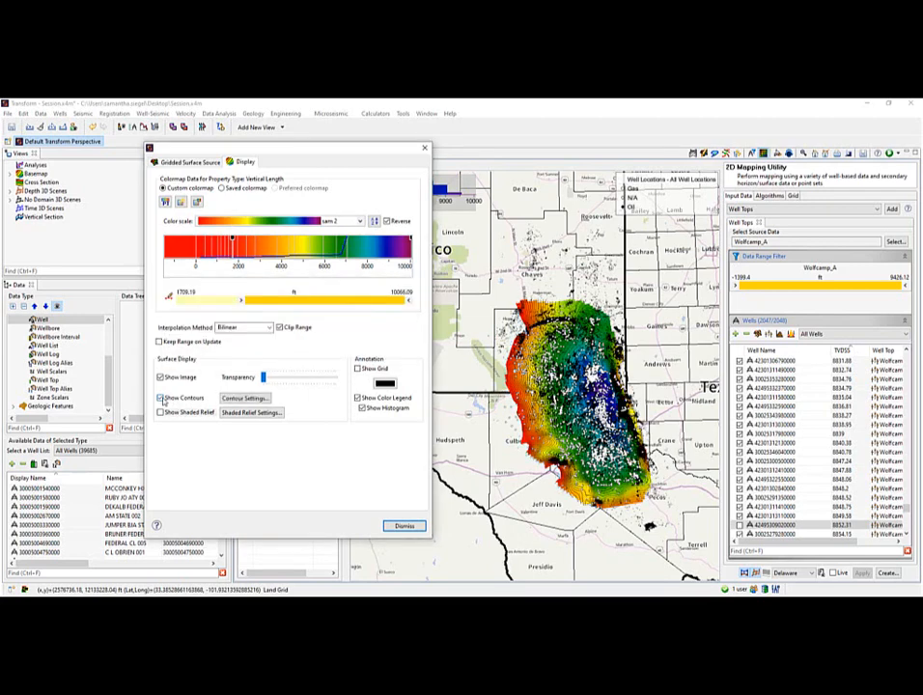
left_click(252, 399)
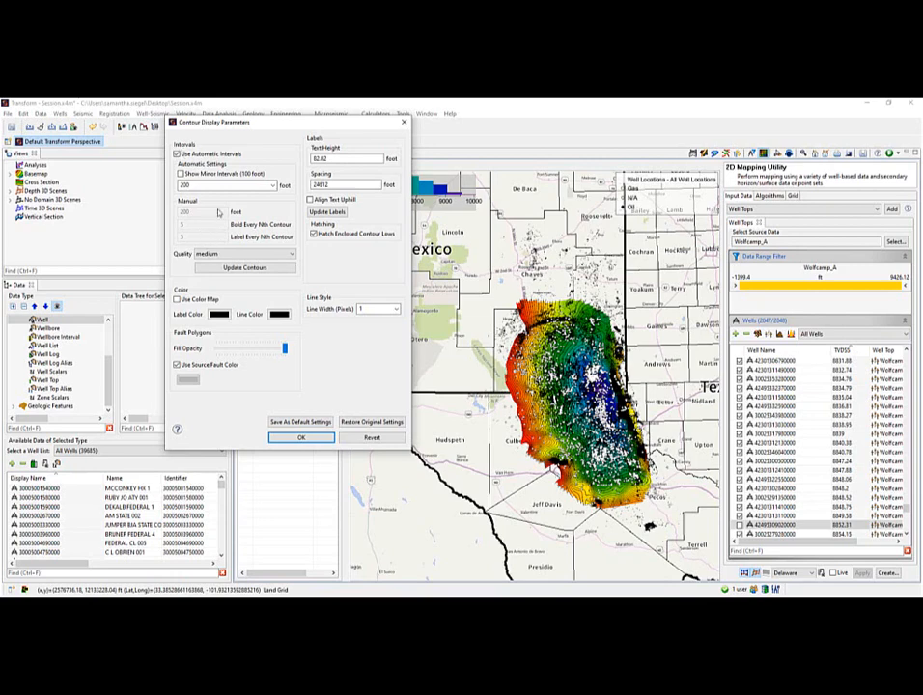
left_click(177, 153)
left_click(176, 154)
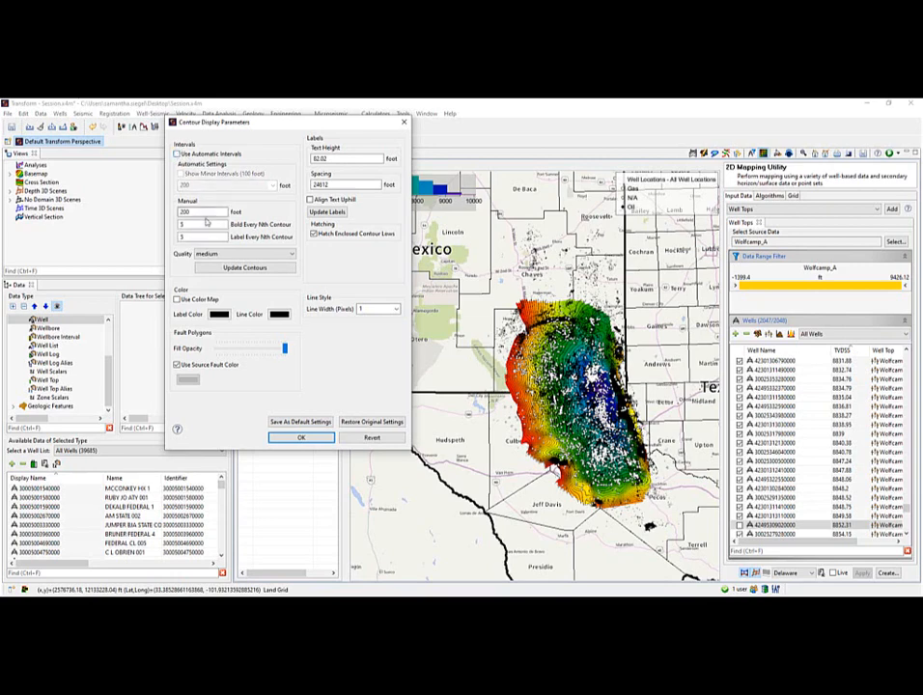
type("500")
left_click_drag(196, 225, 152, 238)
type("2")
type("1")
left_click(243, 270)
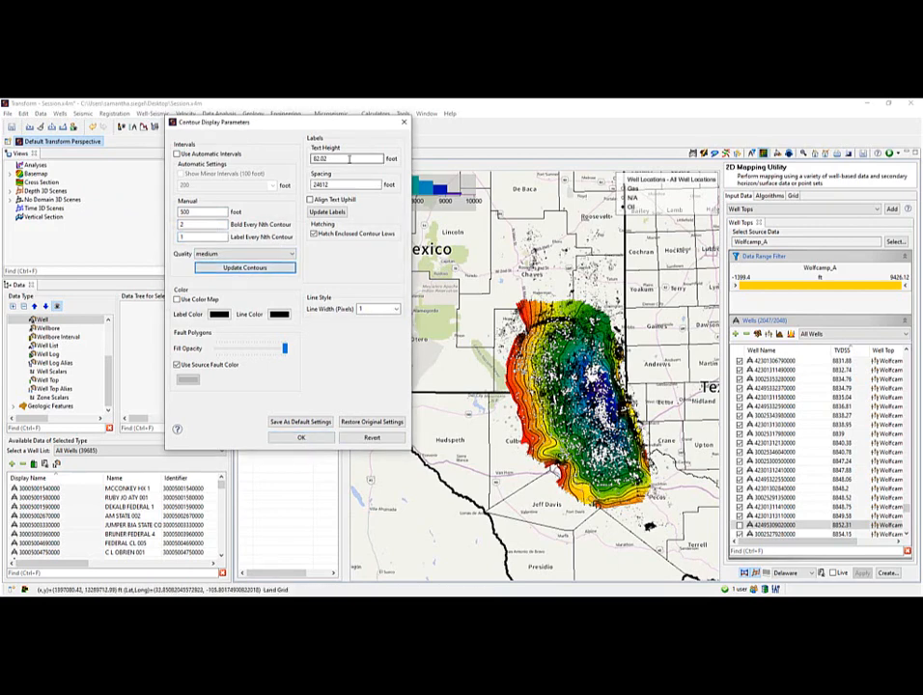
Set the contour label text height to 3500 feet and the spacing to 250000 feet, and update the labels.
left_click_drag(353, 159, 203, 145)
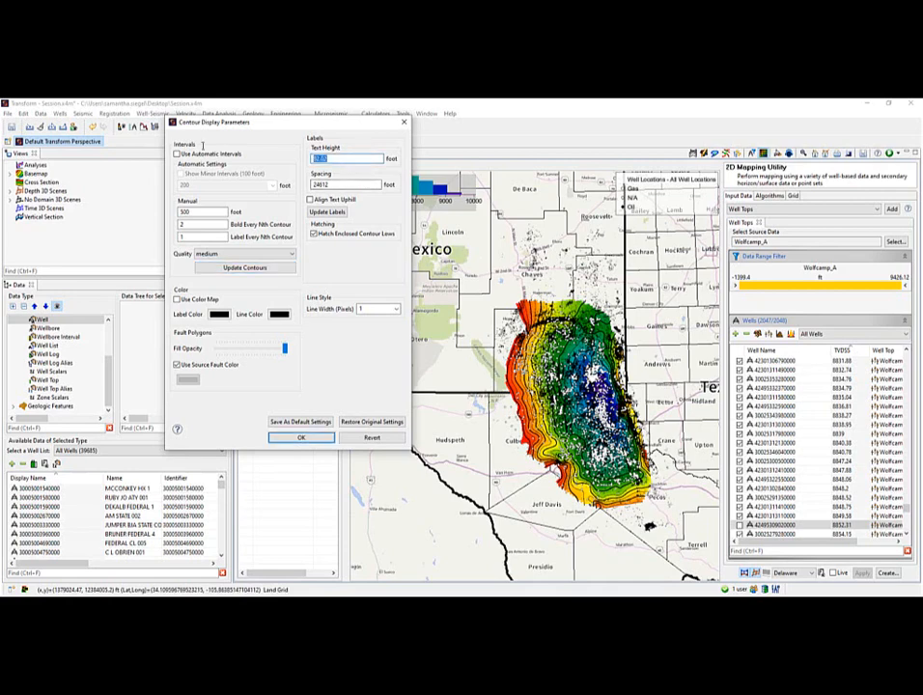
type("3500")
key("Tab")
type("250000")
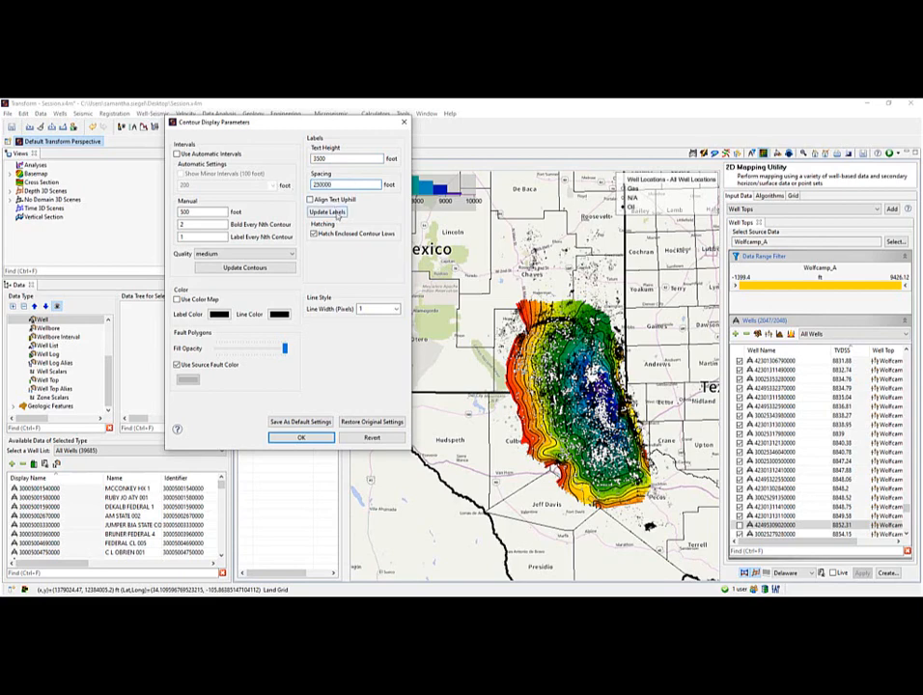
left_click(337, 216)
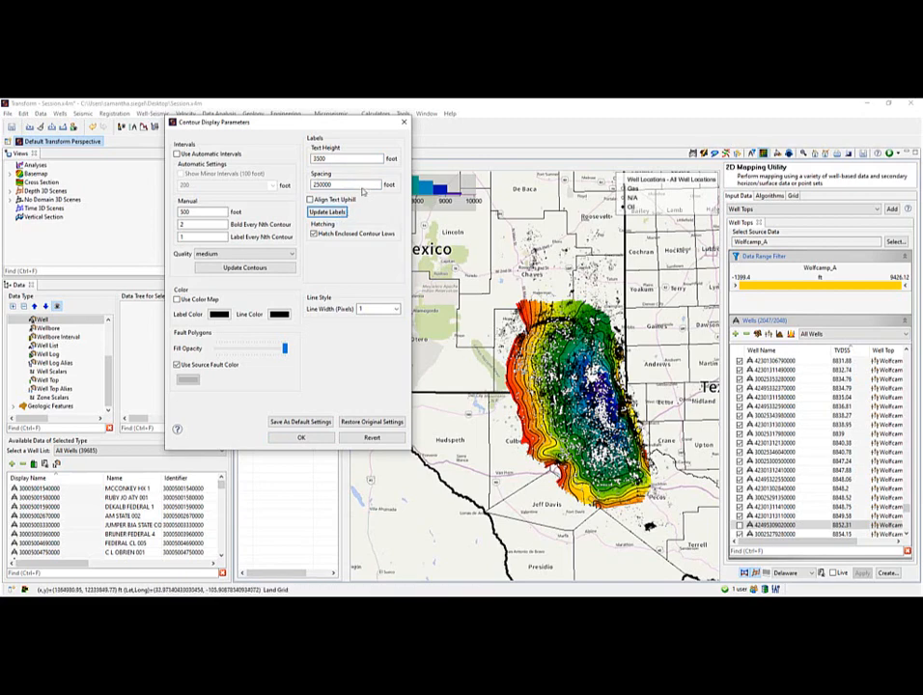
Update the contour labels with a text height of 7000 feet, accept the settings, and inspect the labelled contours on the basemap.
left_click_drag(320, 158, 282, 156)
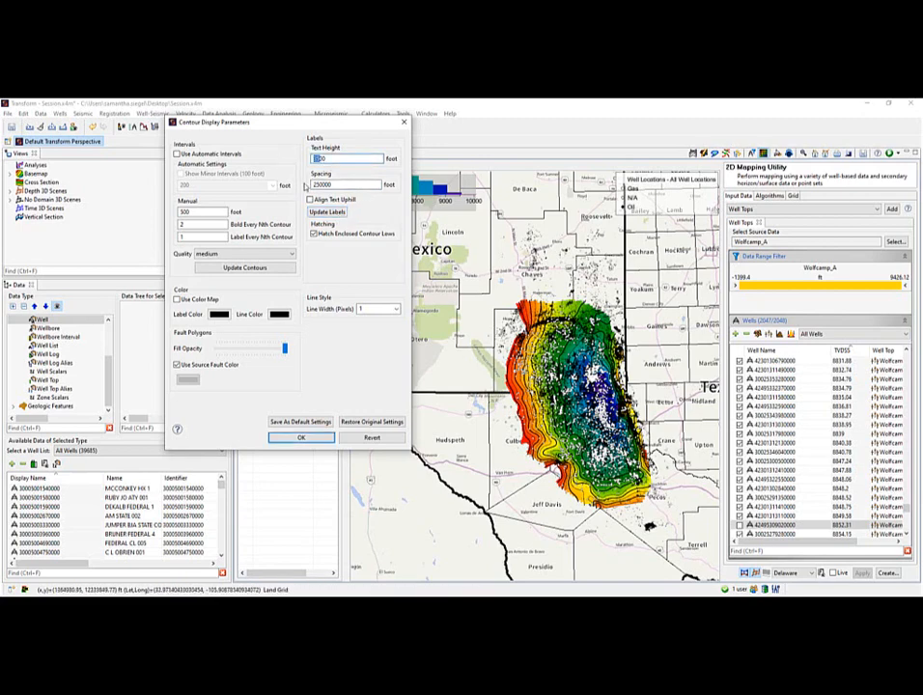
type("7000")
left_click(340, 212)
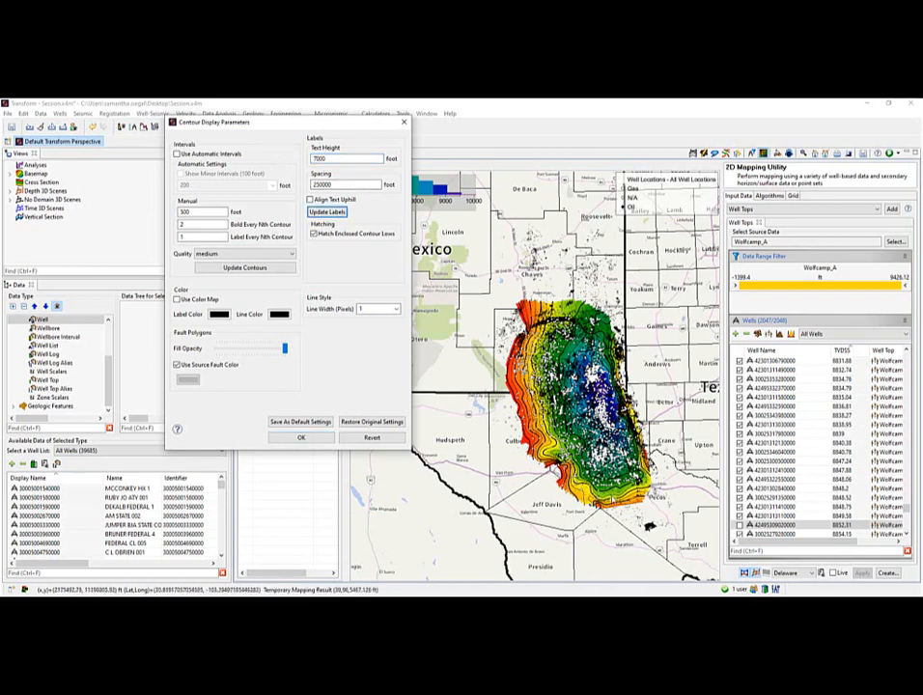
left_click(302, 436)
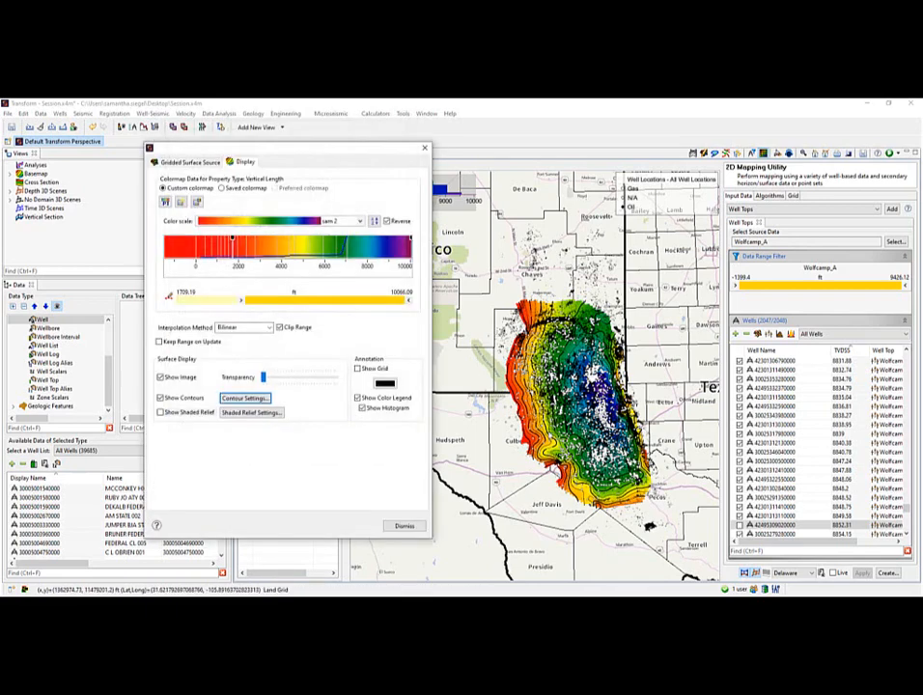
left_click(404, 527)
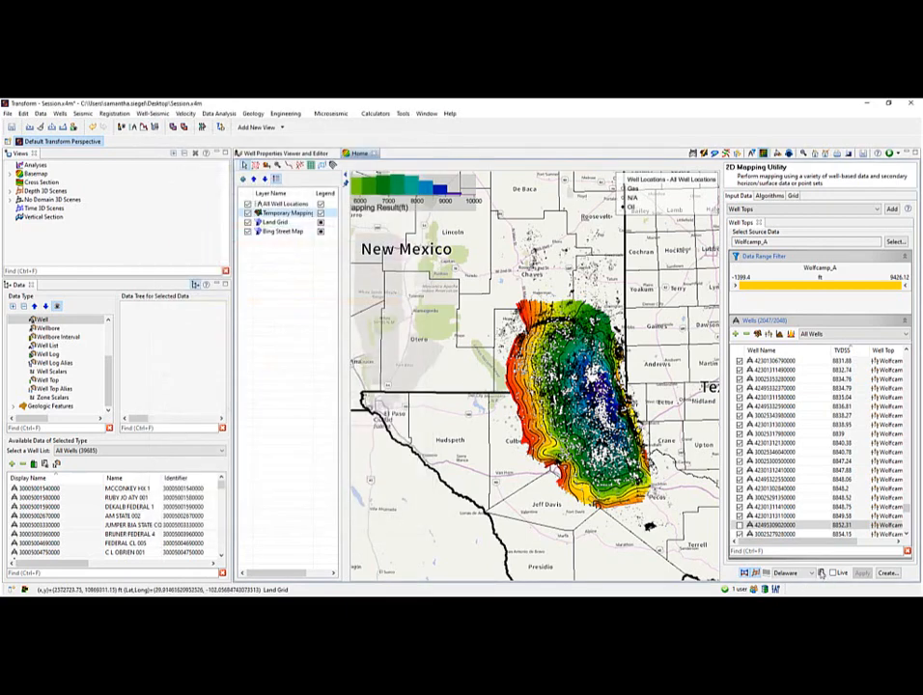
scroll(544, 410, "up", 5)
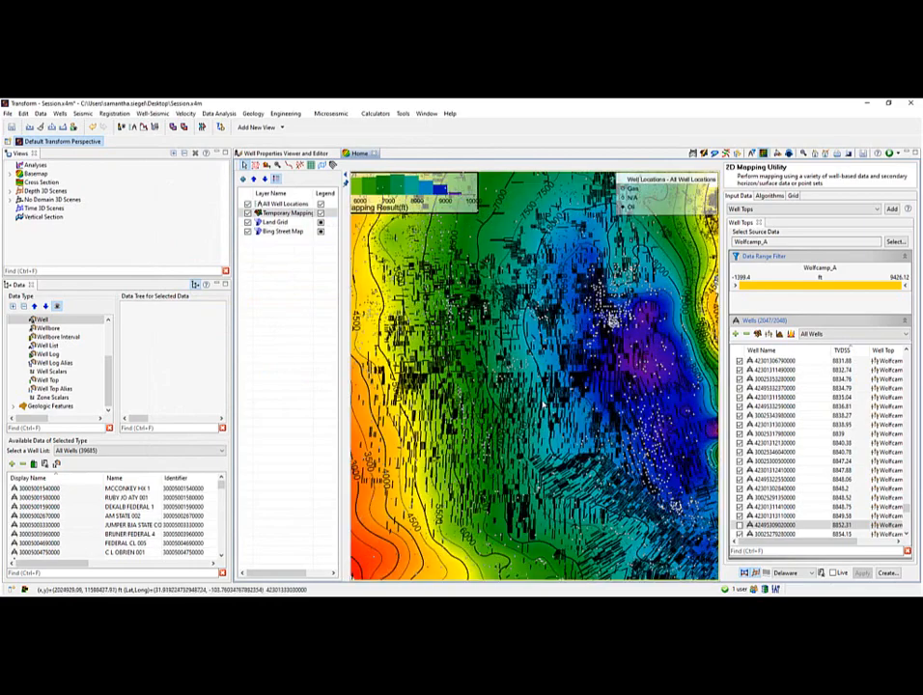
Keep the Interpolation workflow, change its algorithm to Minimum Curvature, and apply it to the temporary Wolfcamp_A map.
left_click_drag(409, 446, 473, 436)
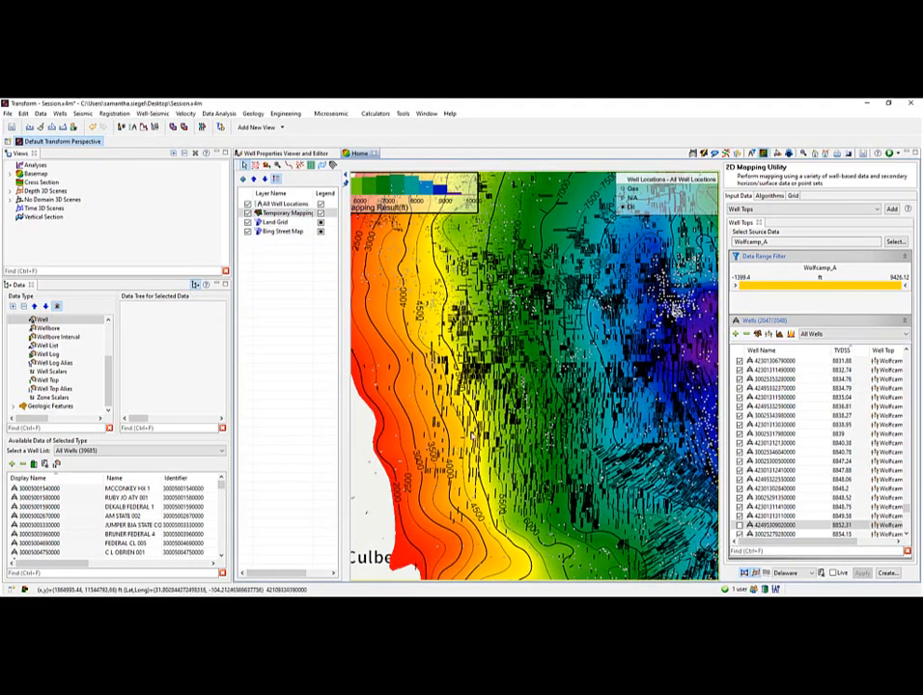
scroll(555, 286, "down", 5)
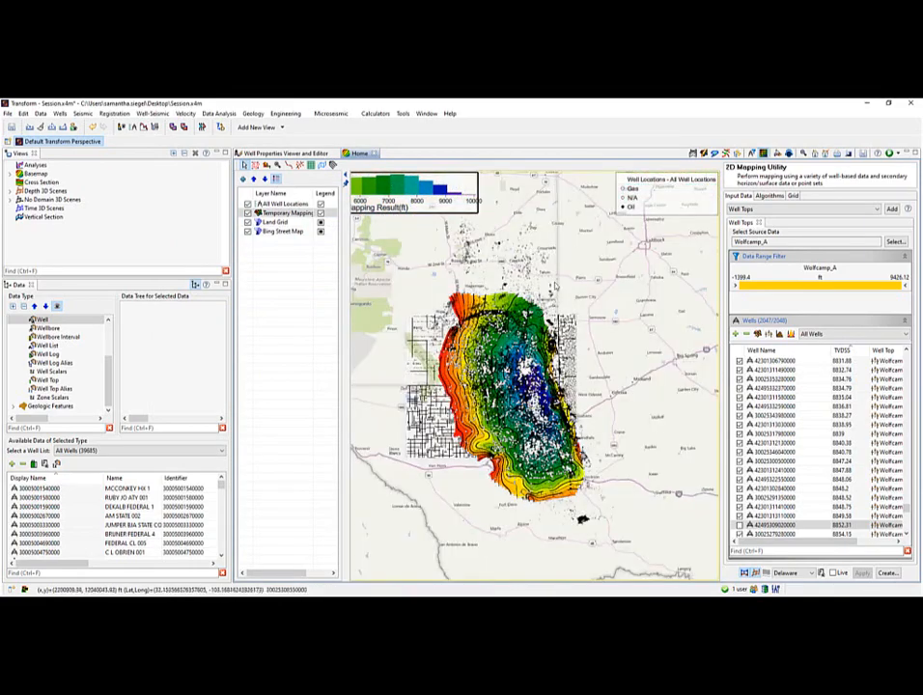
left_click(767, 197)
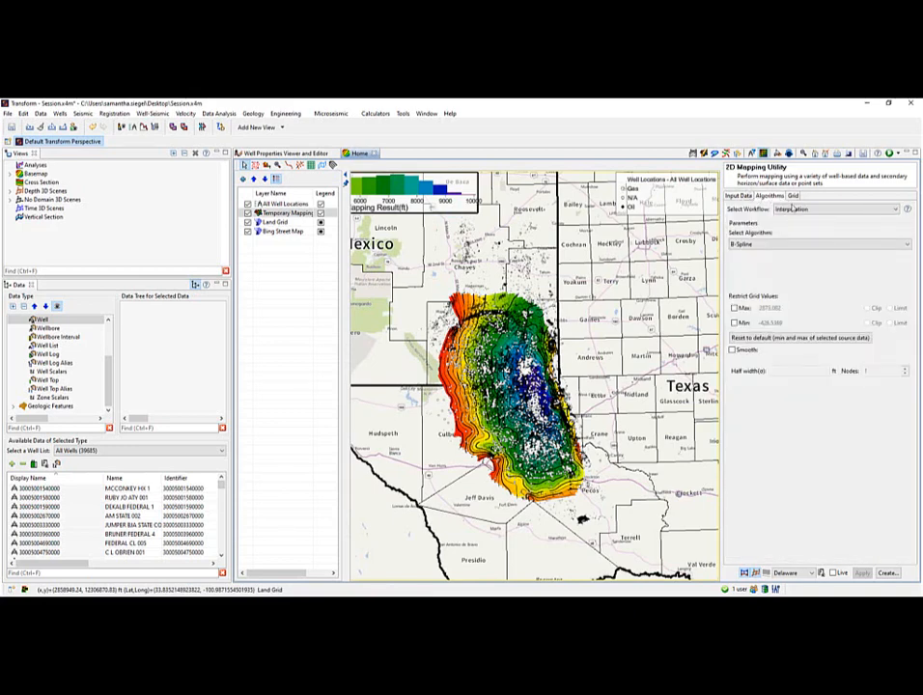
left_click(791, 209)
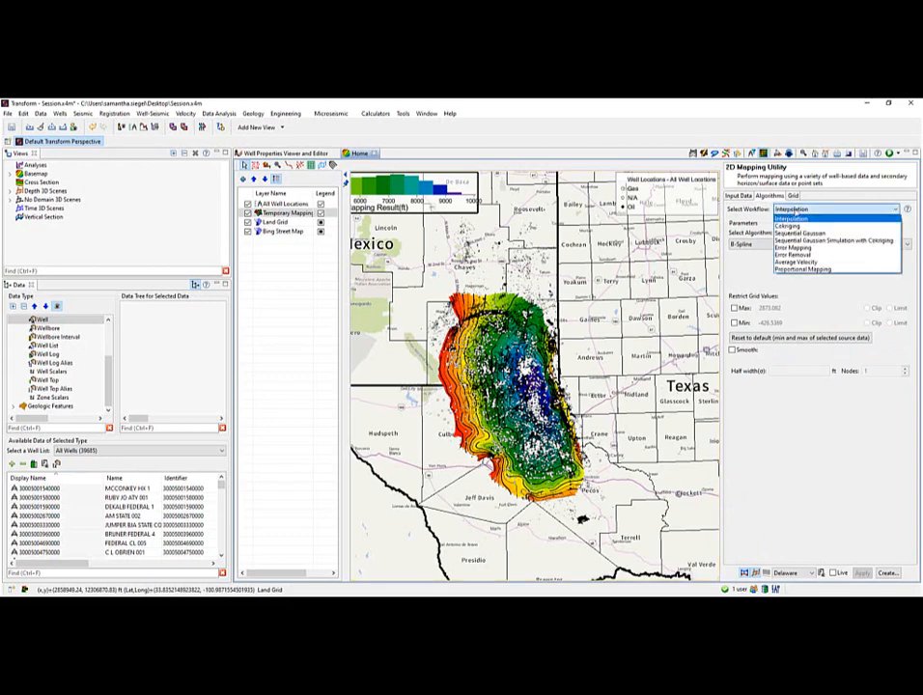
left_click(790, 219)
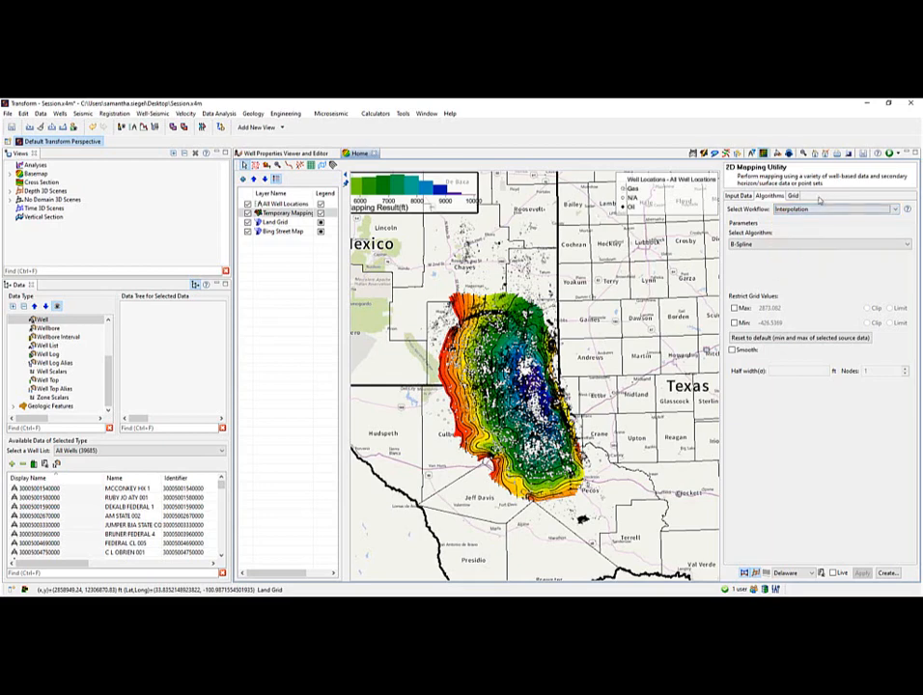
left_click(765, 245)
left_click(772, 261)
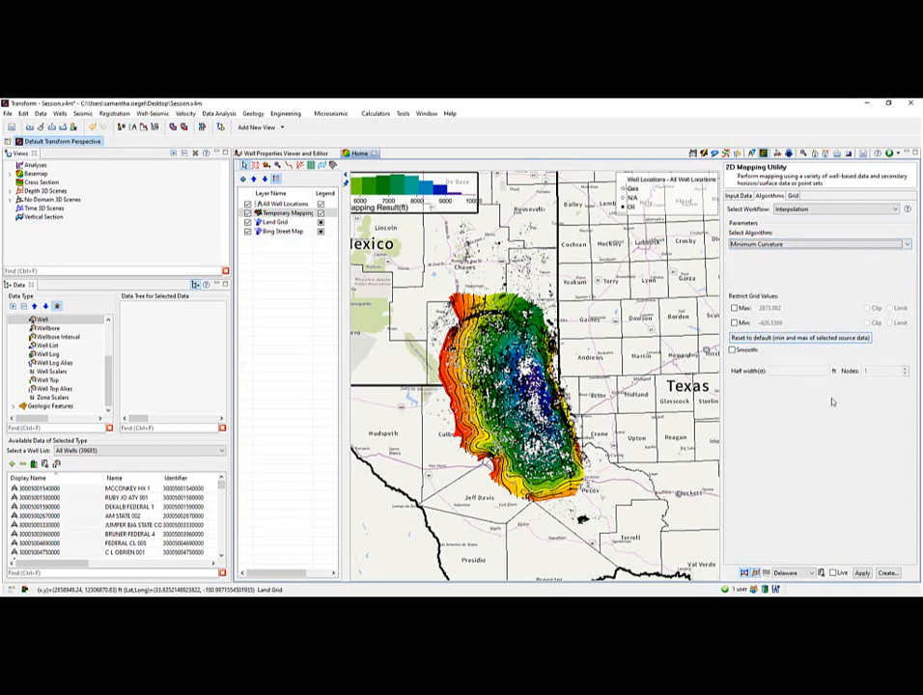
left_click(862, 574)
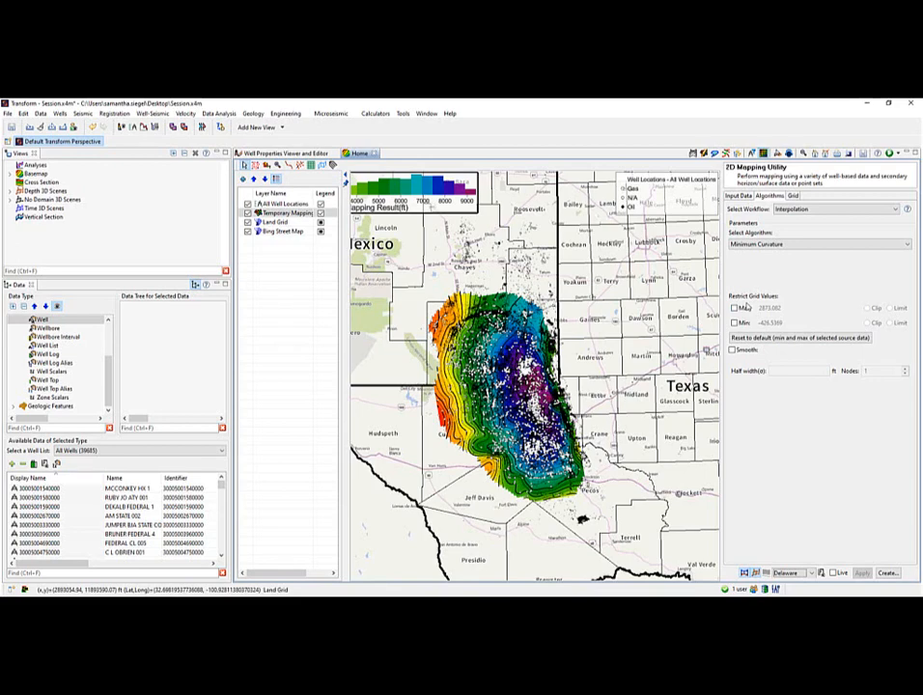
Enable the maximum and minimum grid value restrictions, set the minimum to 0, and choose Limit for it.
left_click(735, 308)
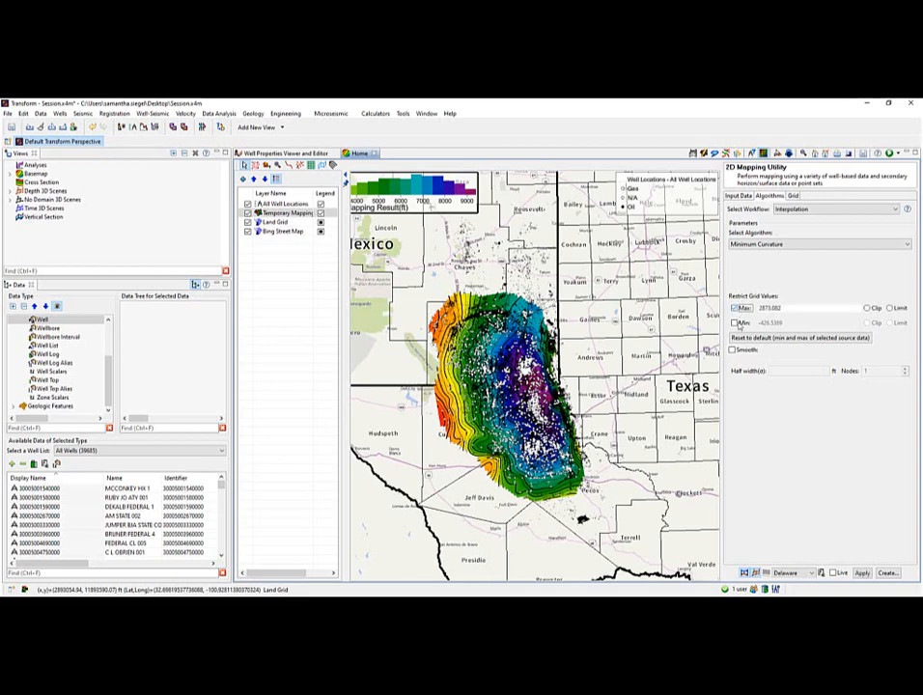
left_click(737, 324)
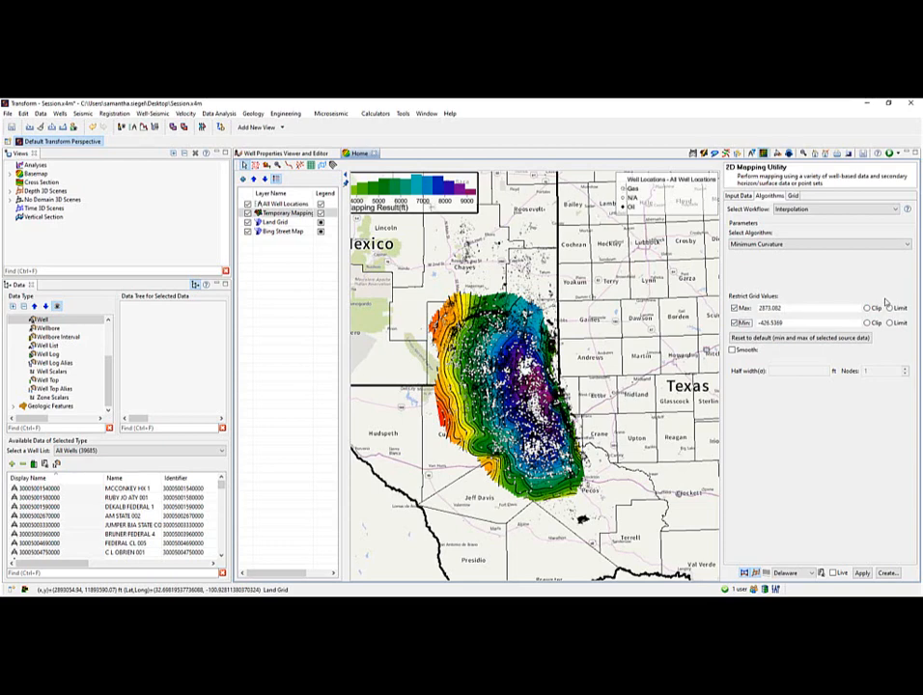
double_click(799, 324)
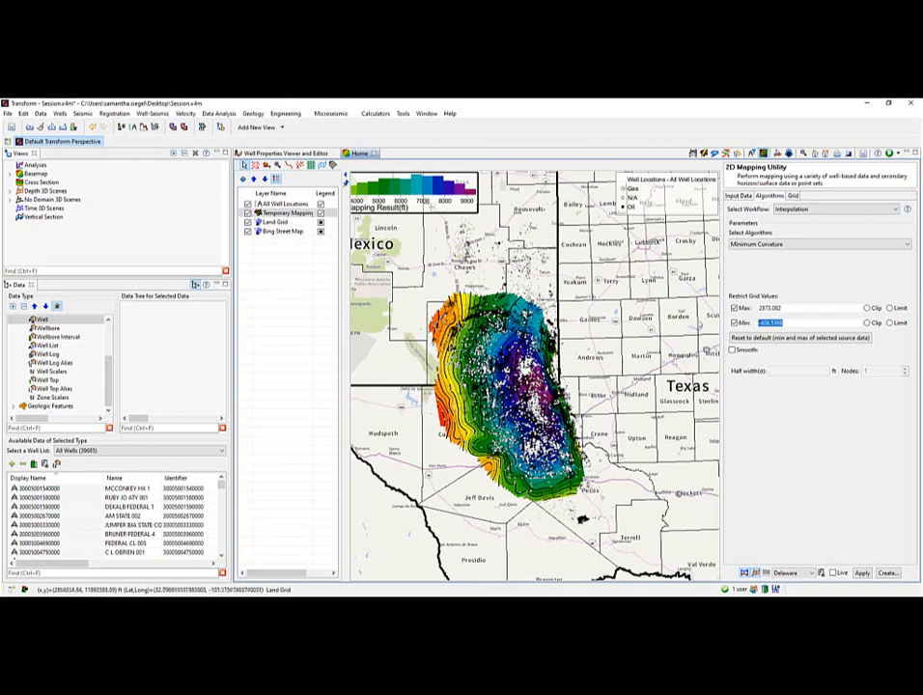
type("0")
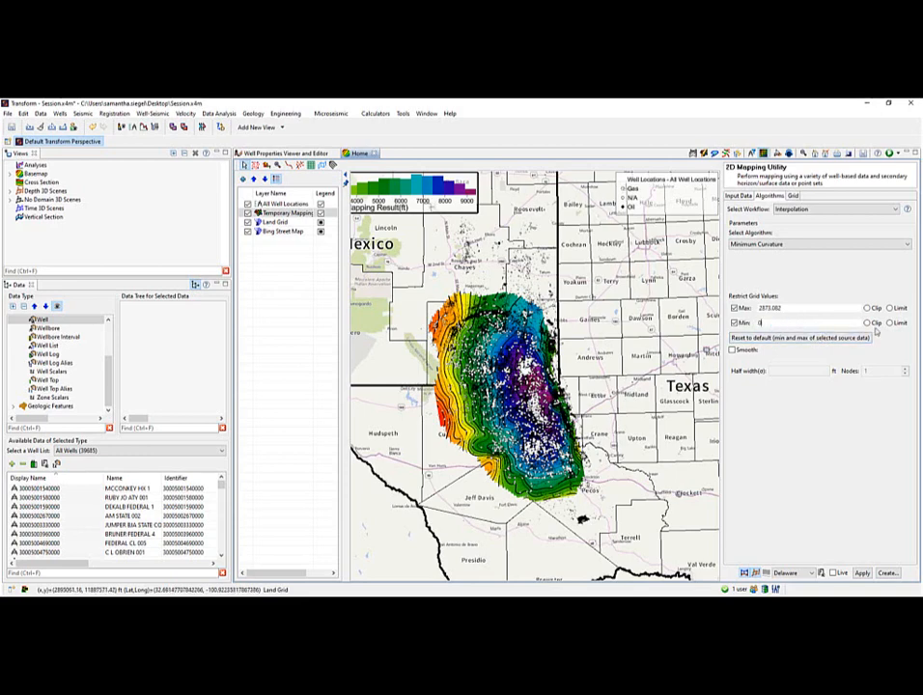
left_click(890, 323)
Select the existing grid named grid 1 as the mapping grid, apply it, and inspect the resulting map up close.
left_click(793, 196)
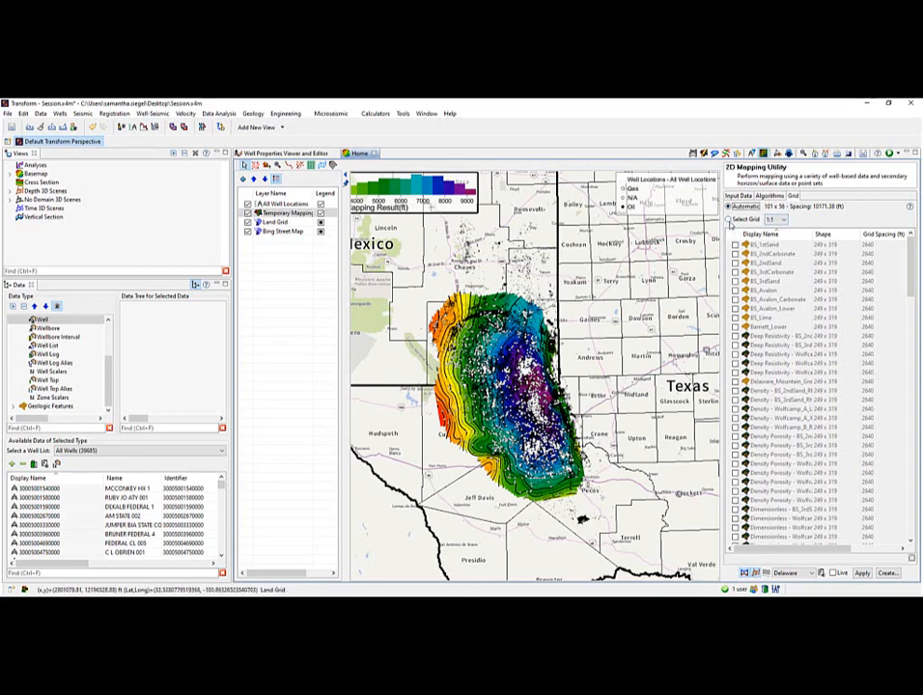
left_click(730, 220)
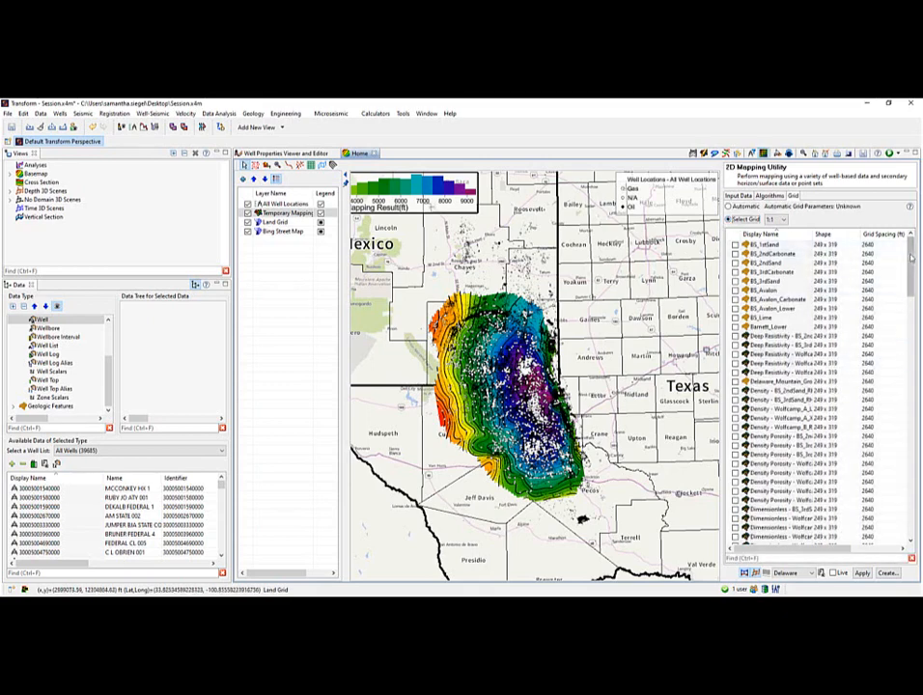
left_click_drag(911, 260, 896, 495)
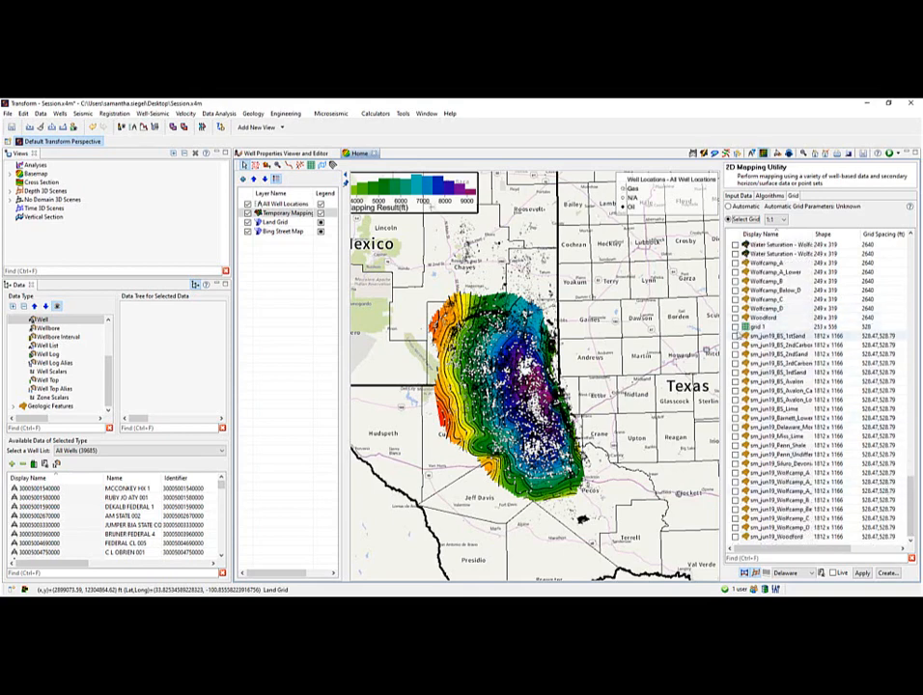
left_click(746, 327)
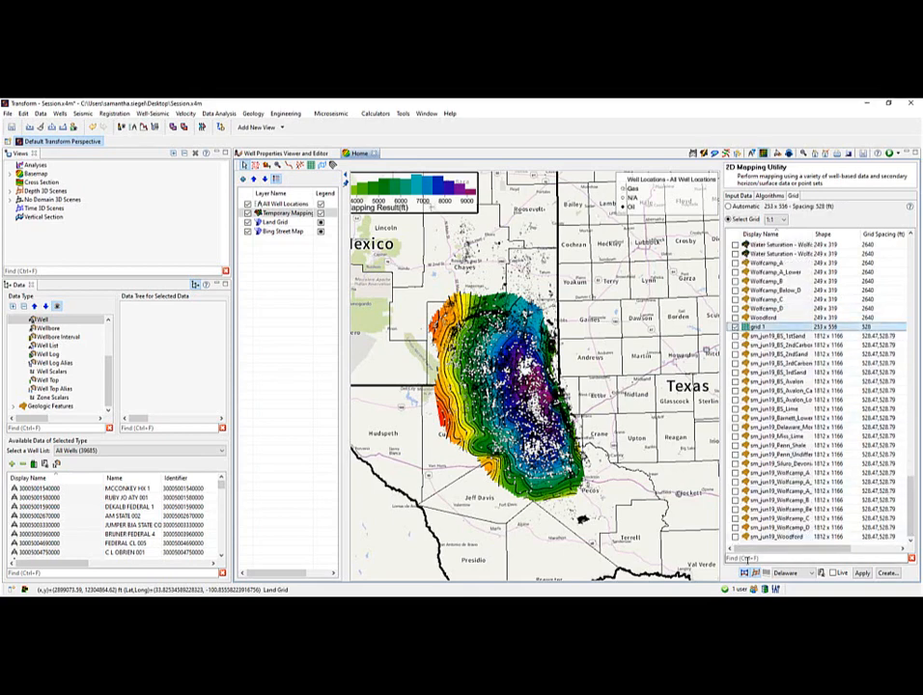
left_click(861, 574)
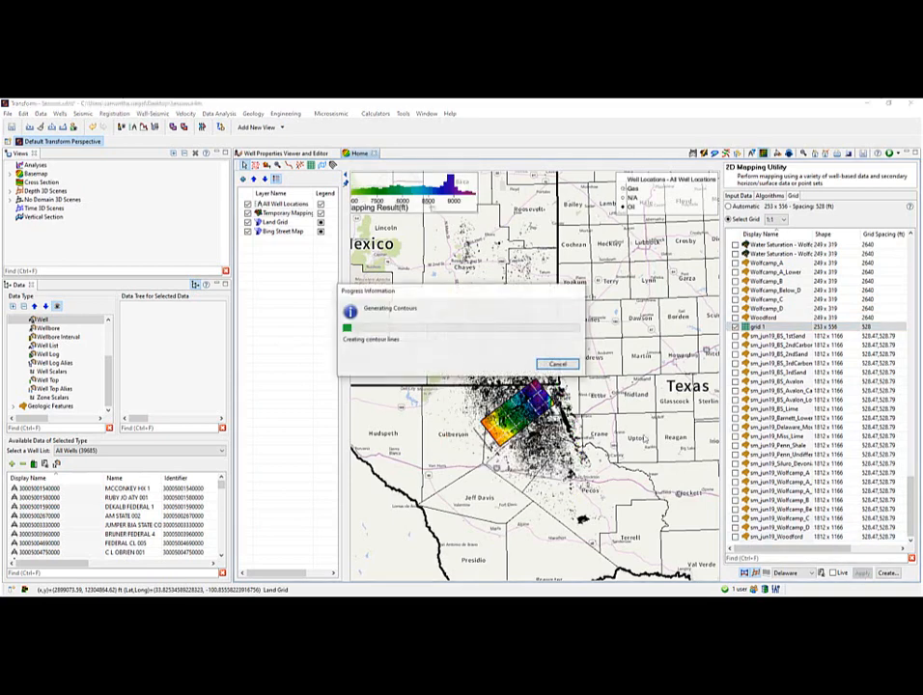
scroll(439, 381, "up", 10)
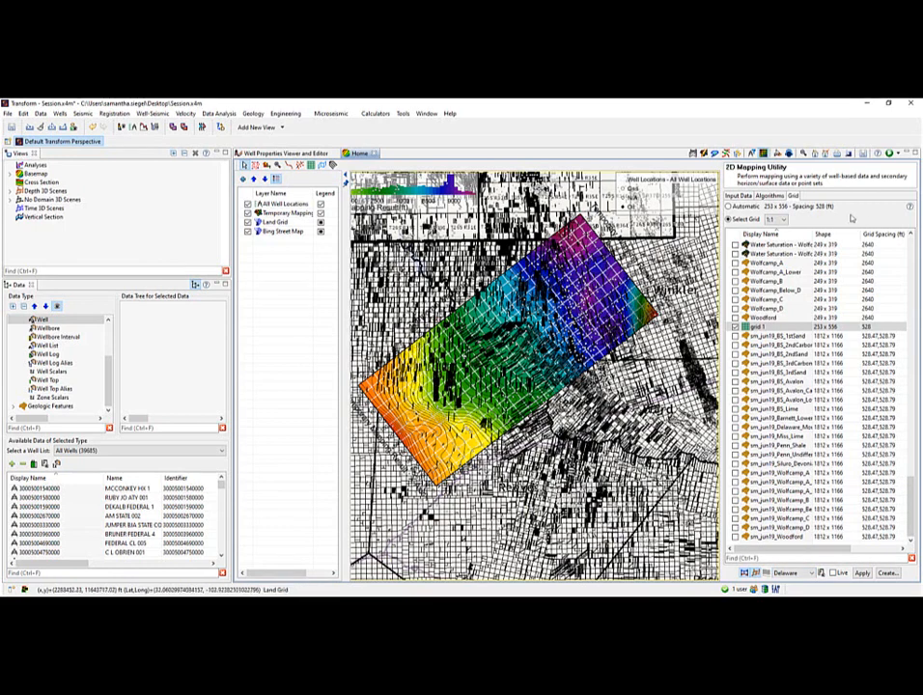
Switch briefly to the automatic grid to check its spacing, return to grid 1, and reapply the mapping.
left_click(733, 206)
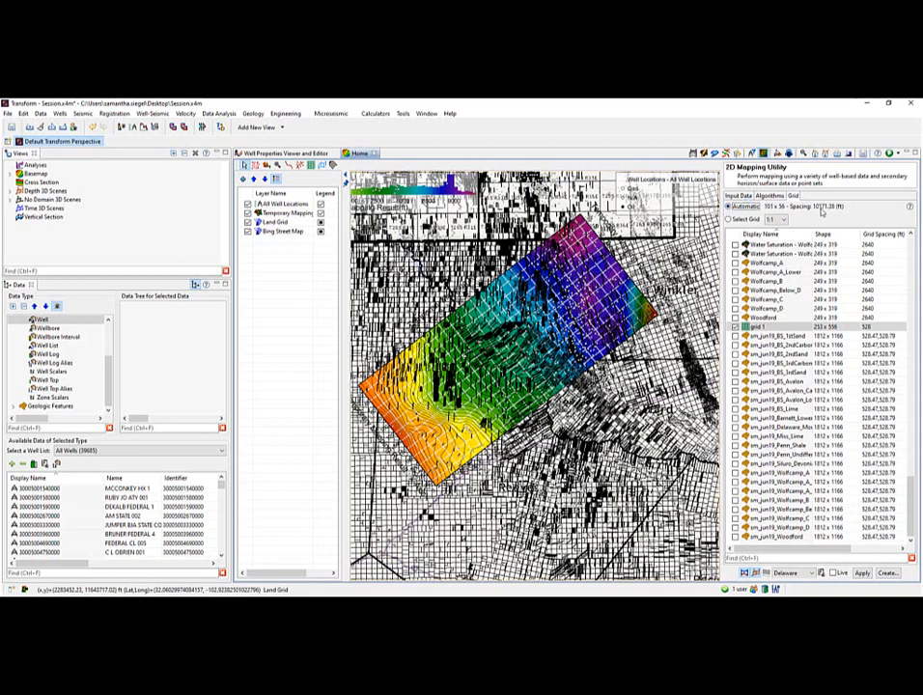
left_click(731, 219)
left_click(863, 573)
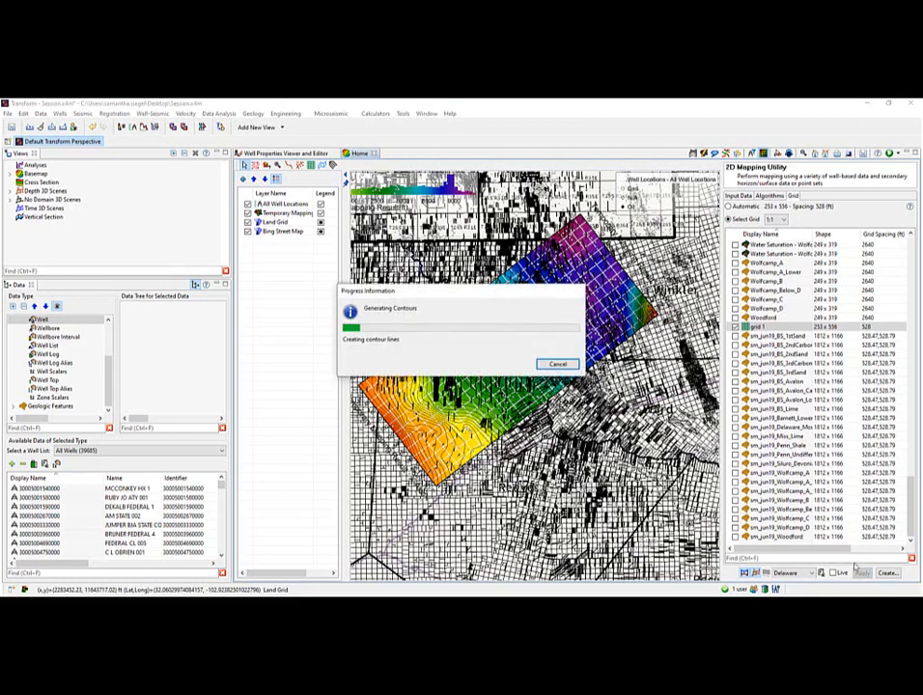
Start creating a new solution feature from the Wolfcamp_A map and append the author's first name to its feature name.
left_click(745, 196)
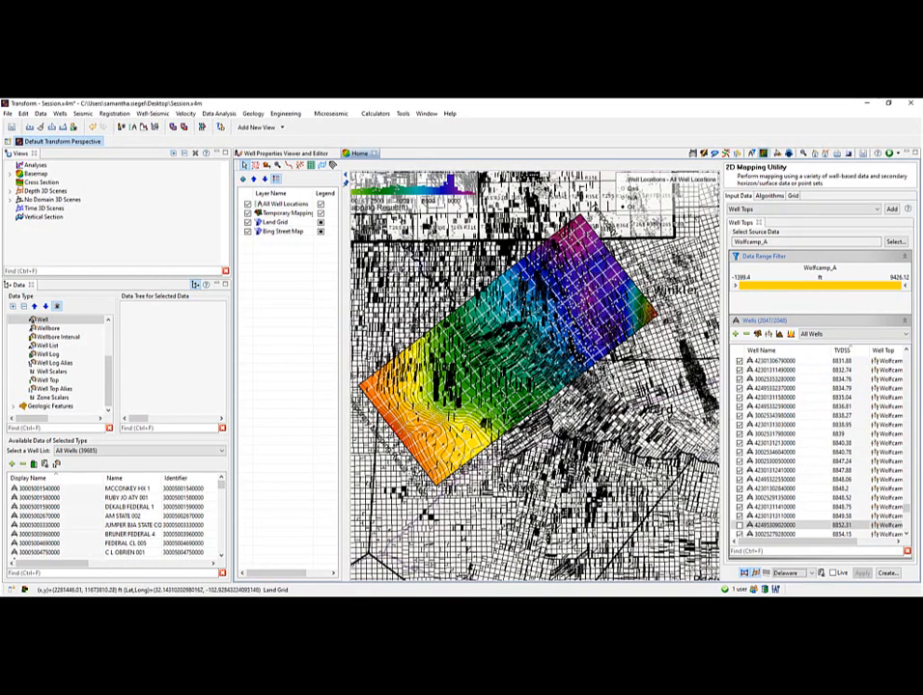
left_click(887, 574)
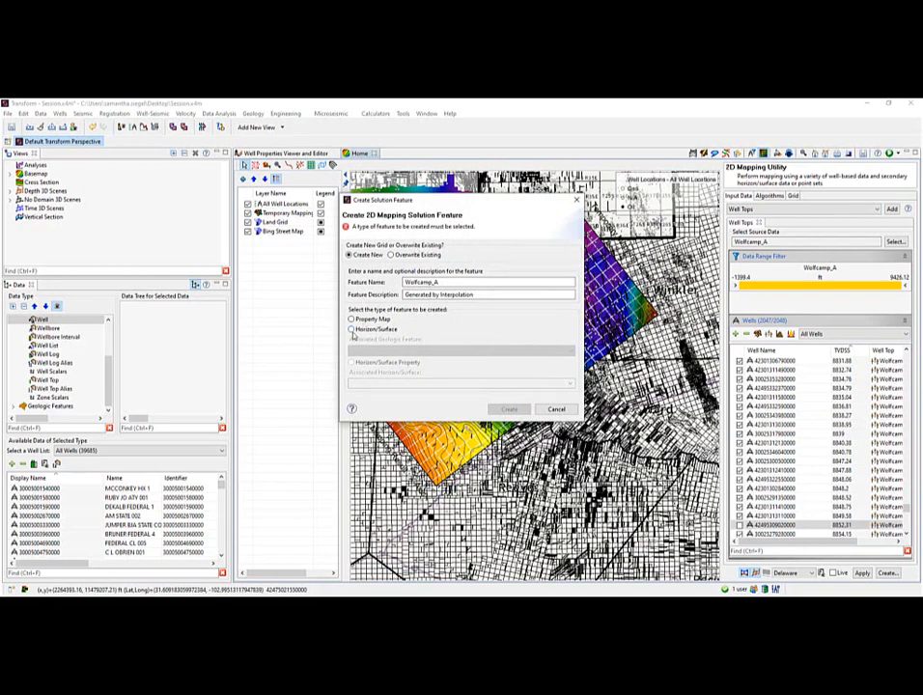
left_click(473, 284)
type("s")
key("BackSpace")
type("_sam")
Set the feature type to Horizon/Surface, associate it with the Wolfcamp_A geologic feature, and create it.
left_click(351, 330)
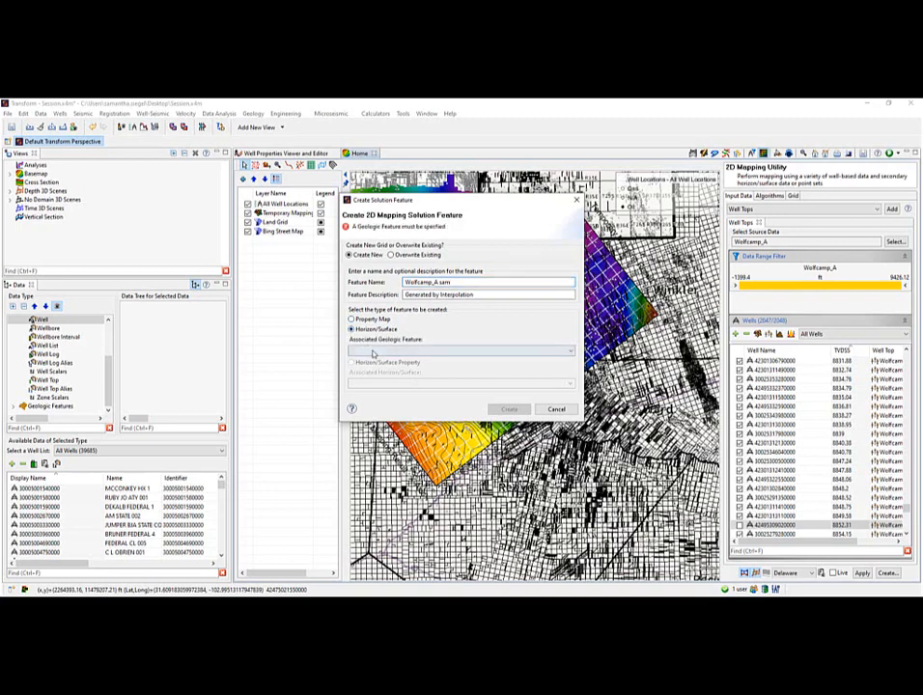
left_click(374, 353)
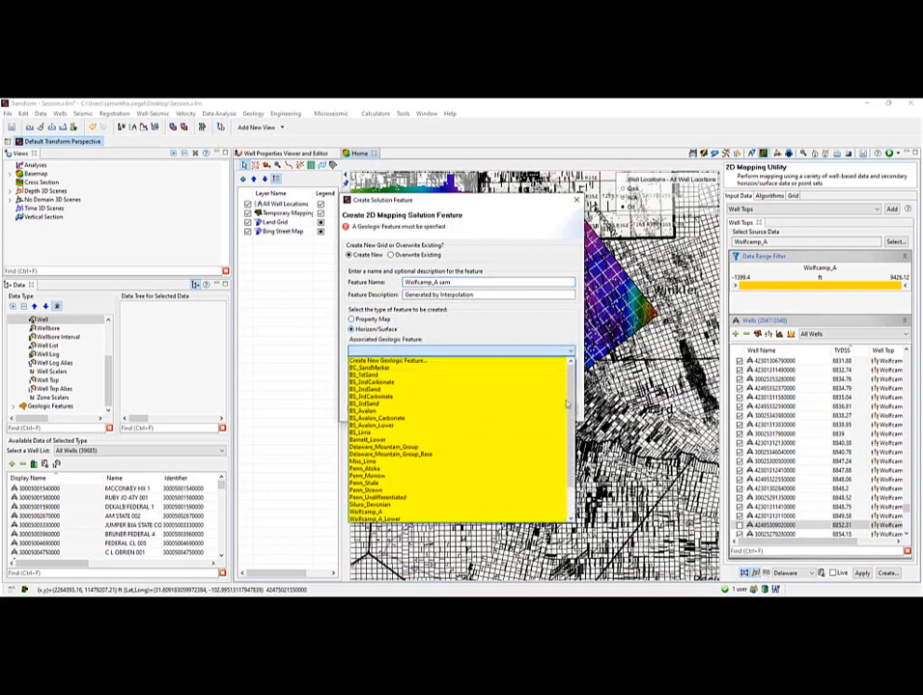
left_click_drag(571, 415, 571, 448)
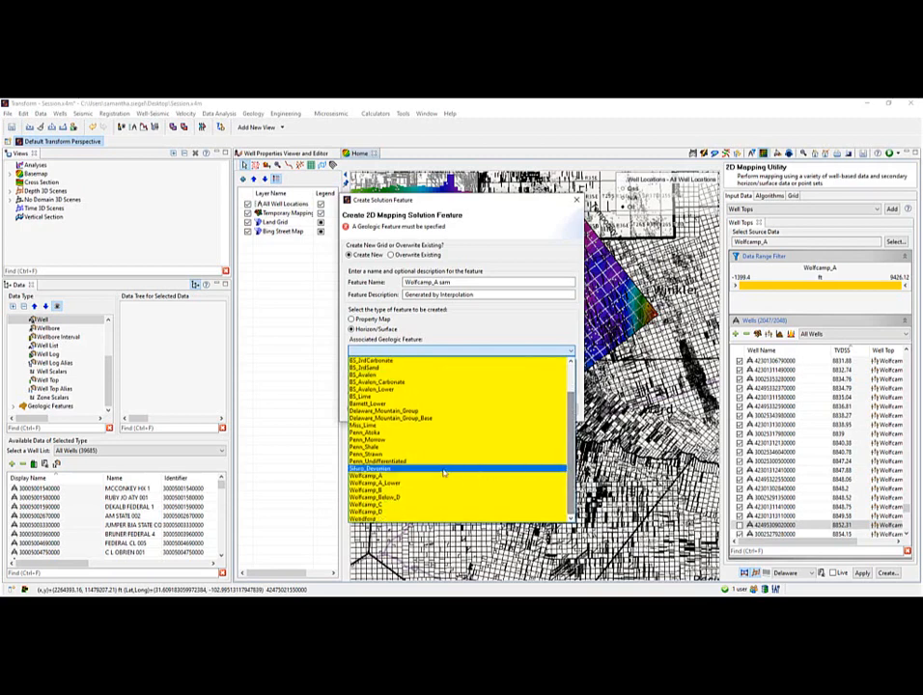
left_click(415, 479)
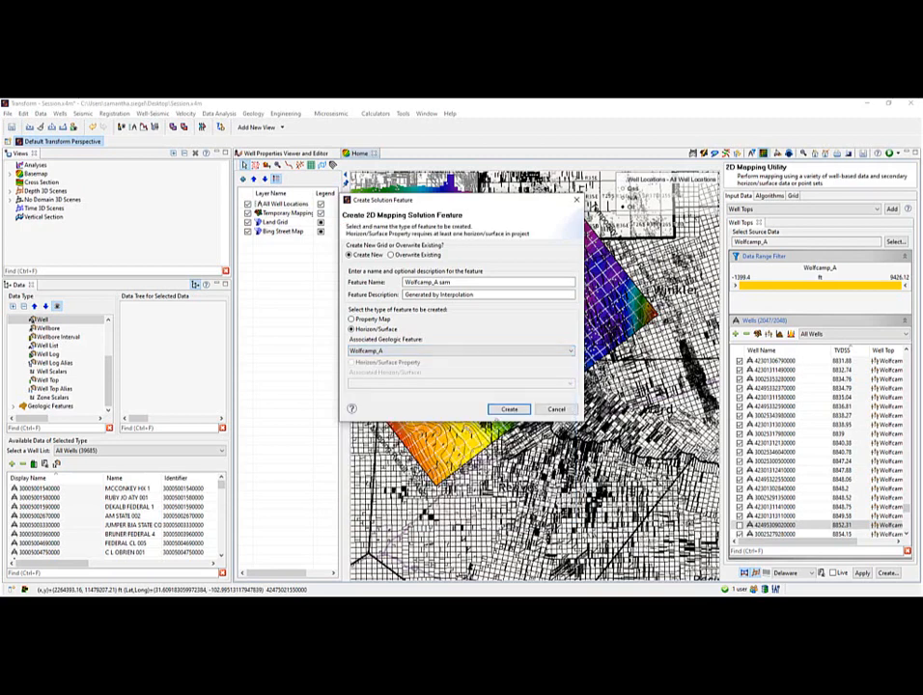
left_click(510, 409)
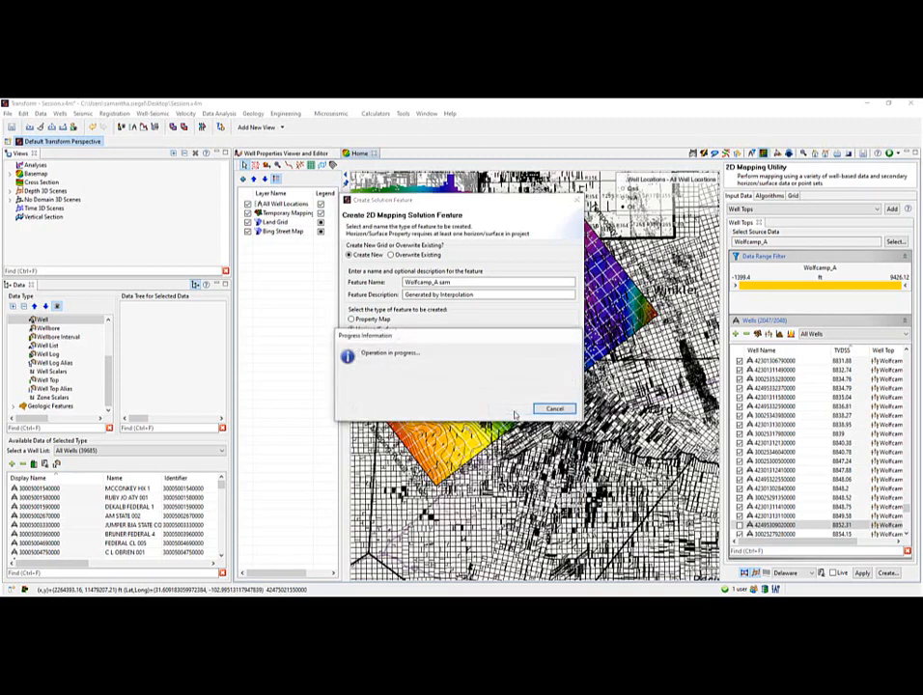